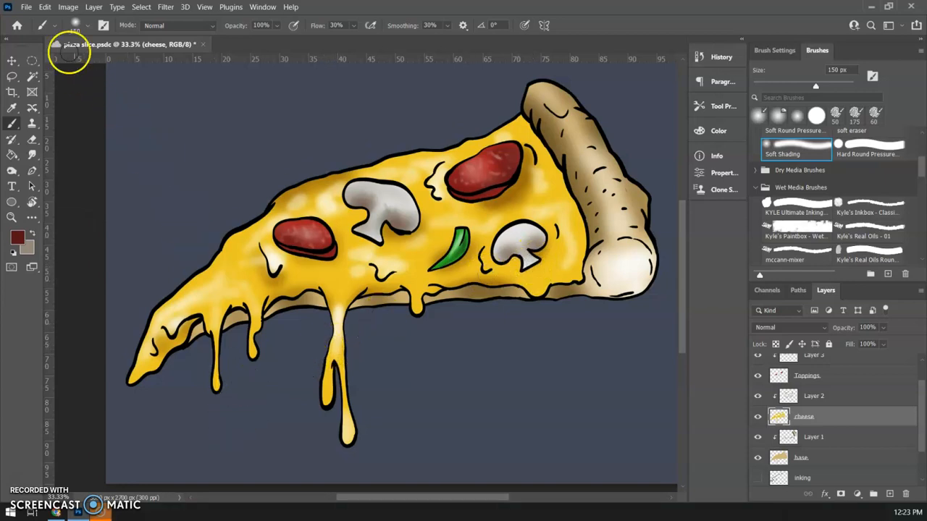
Step: Create a new document from the Letter print preset in landscape orientation, 11 x 8.5 inches at 300 pixels/inch
left_click(26, 6)
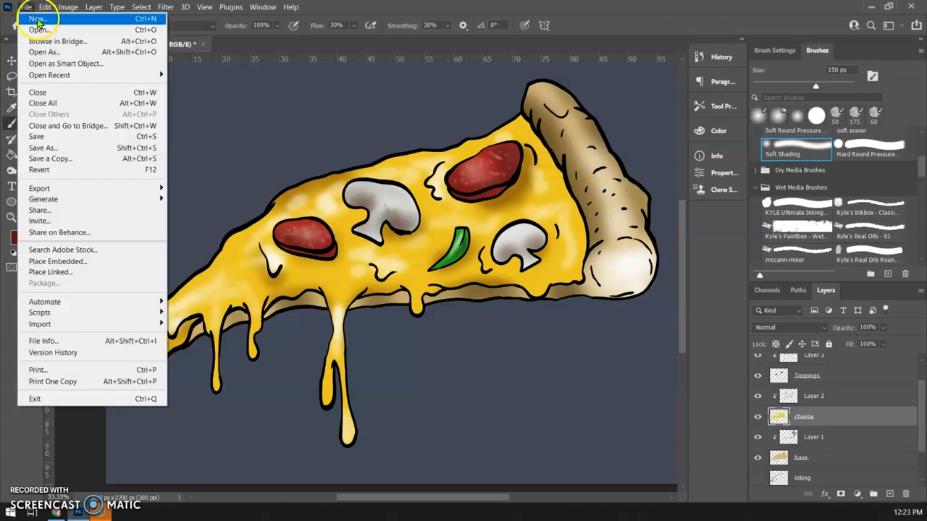
left_click(37, 21)
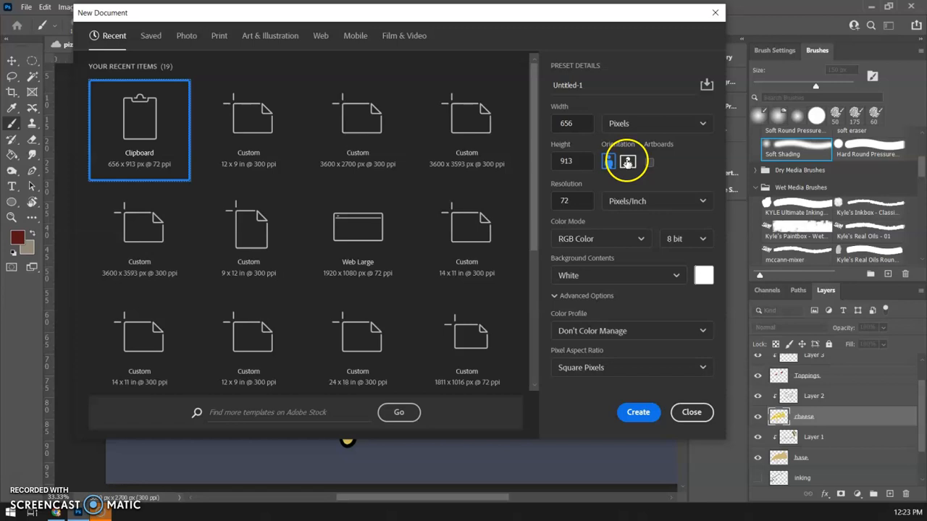
left_click(220, 37)
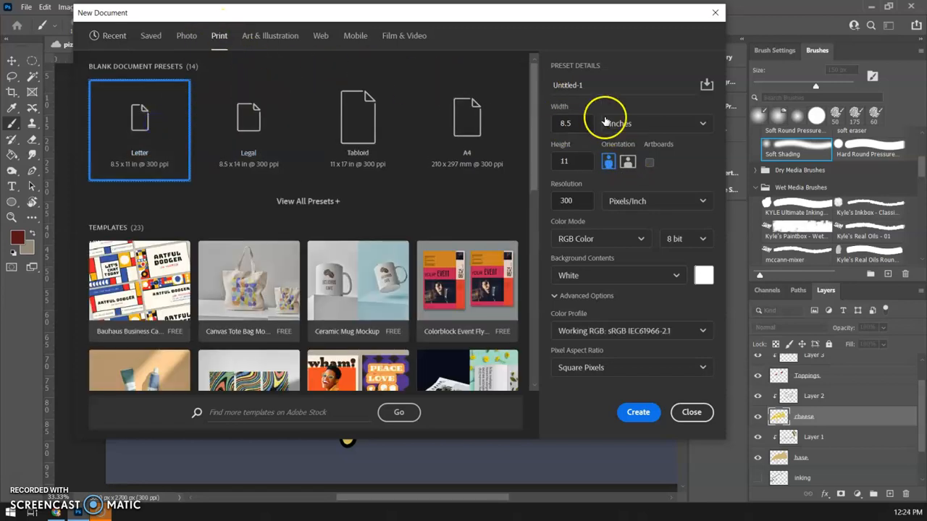
left_click(627, 162)
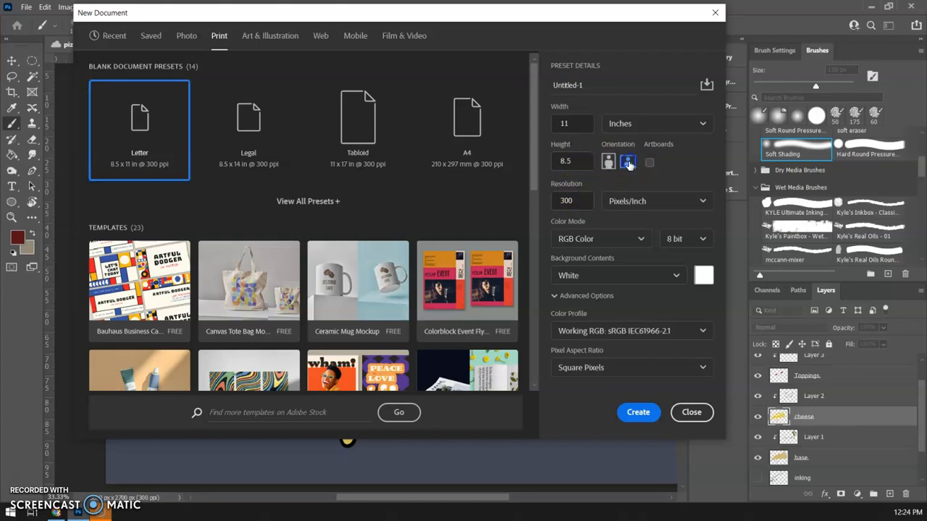
left_click(657, 123)
left_click(650, 148)
left_click(658, 123)
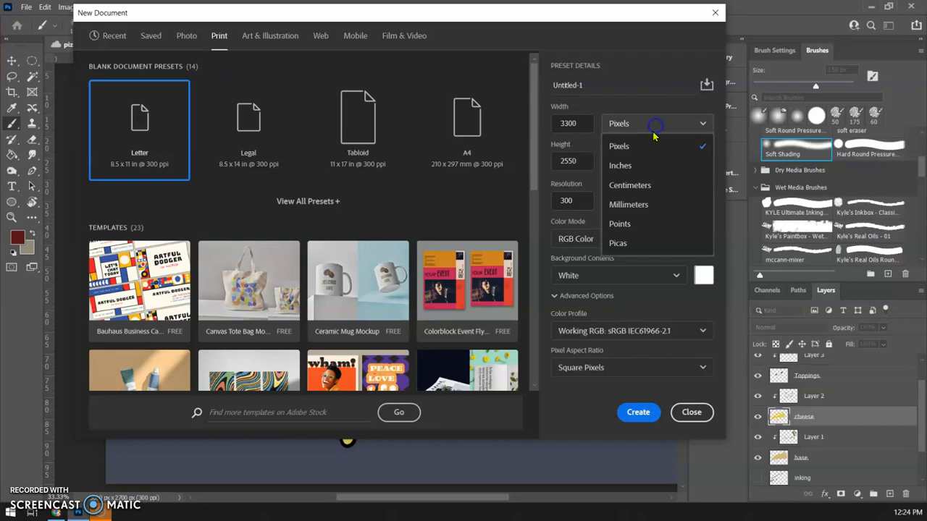
left_click(649, 160)
left_click(638, 412)
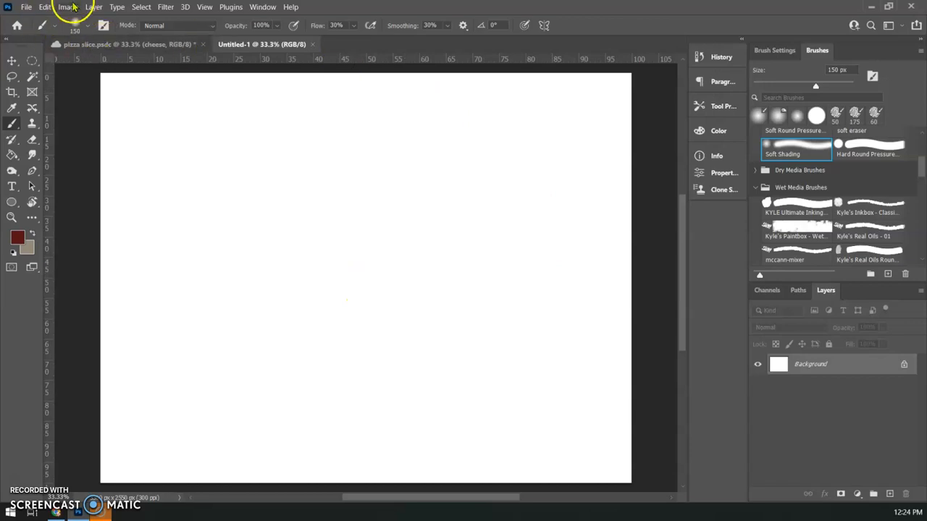
Step: Place the pizza-slice sketch from the computer as an embedded image in the new document
left_click(26, 7)
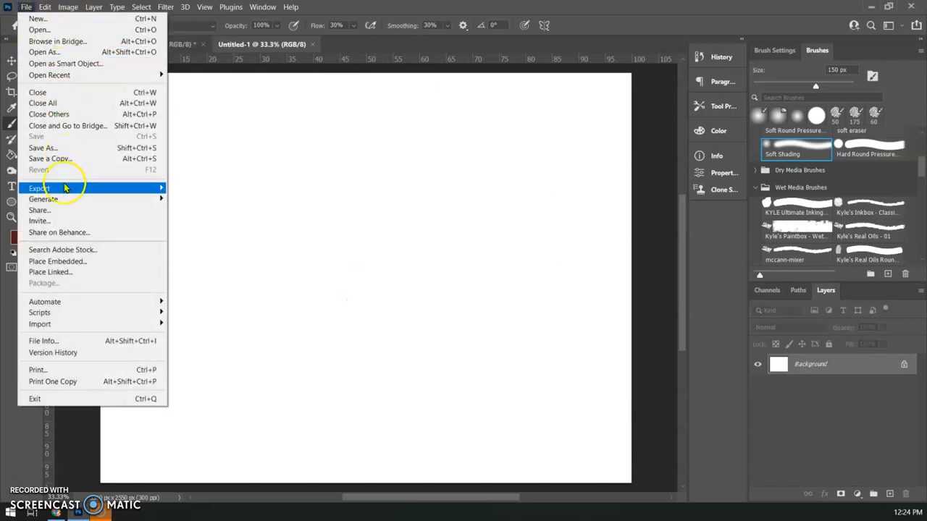
left_click(58, 260)
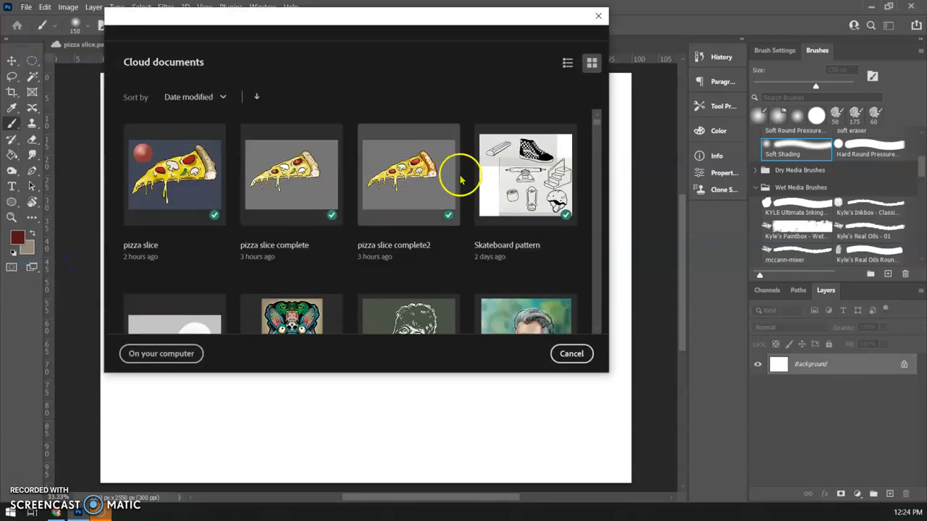
left_click(162, 353)
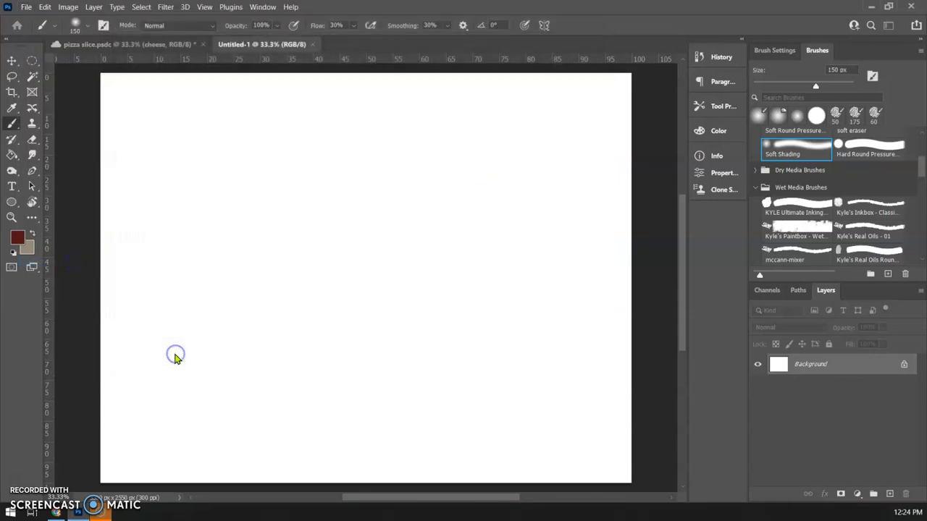
double_click(614, 101)
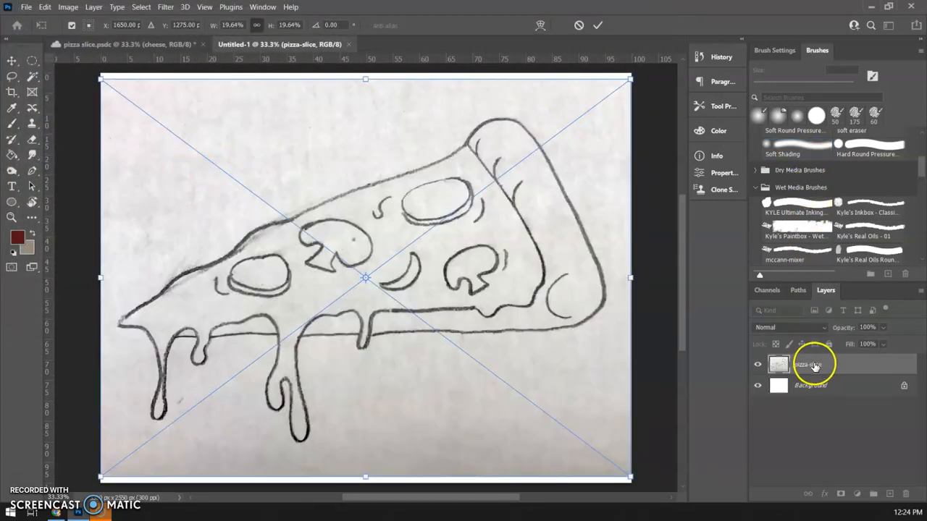
Step: Lower the placed pizza-slice layer's opacity to 29% and commit the placement
left_click(882, 328)
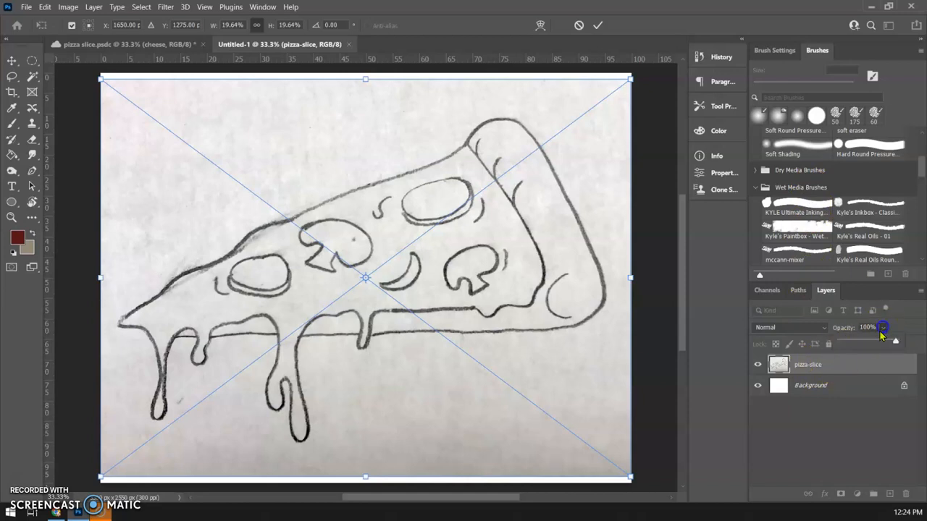
mouse_move(872, 342)
left_mouse_down()
mouse_move(844, 343)
mouse_move(858, 344)
left_mouse_up()
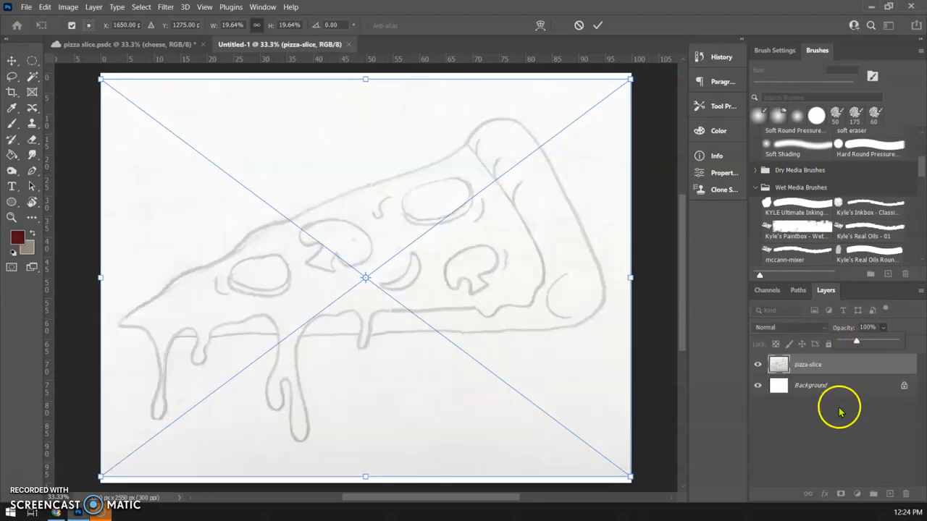
left_click(597, 25)
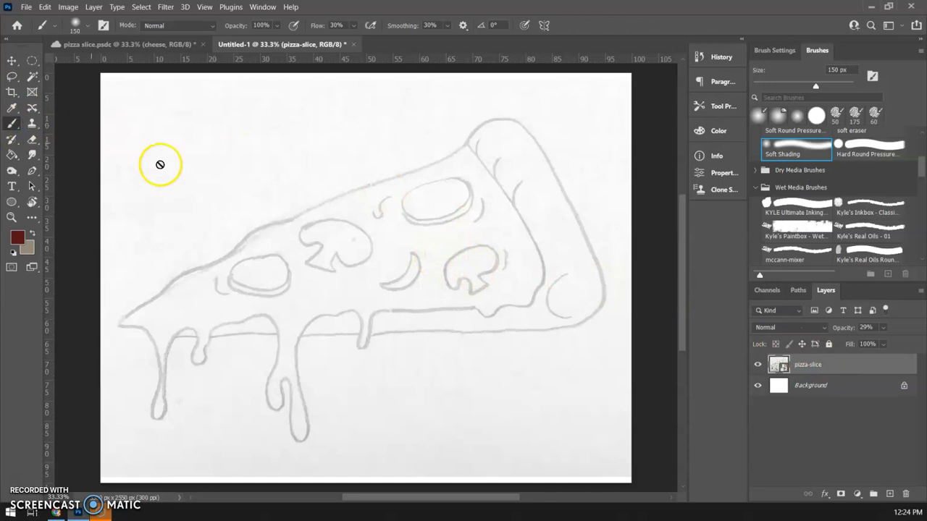
Step: Keep the pizza-slice sketch as a smart object, lock its layer completely and add a new empty layer above it
left_click(341, 257)
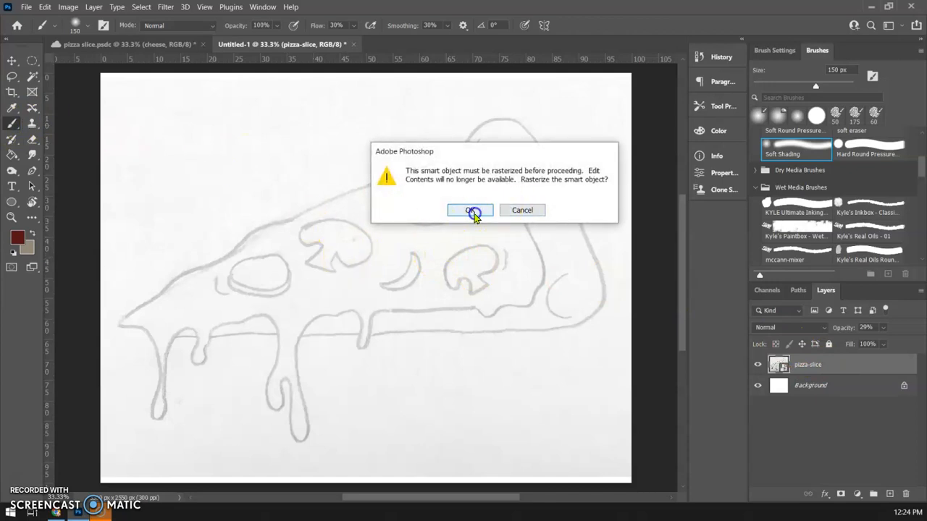
left_click(516, 211)
left_click(831, 345)
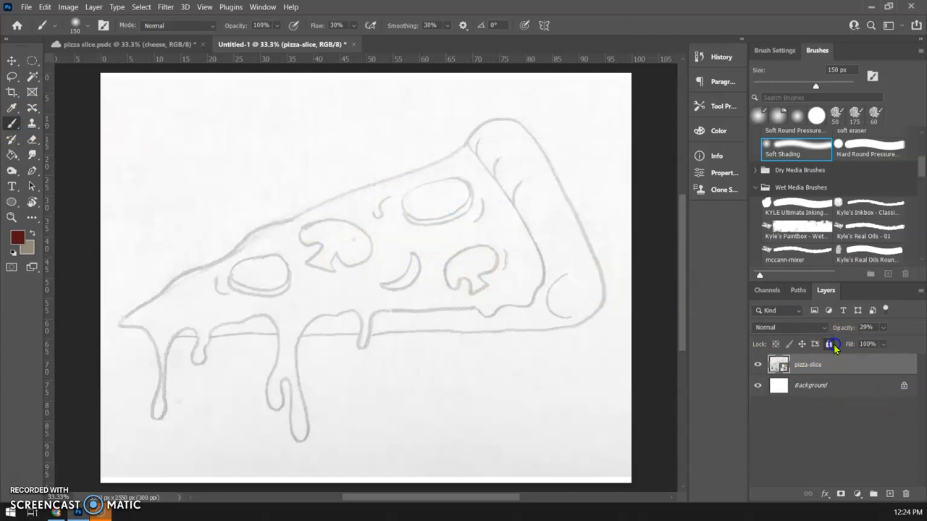
left_click(889, 494)
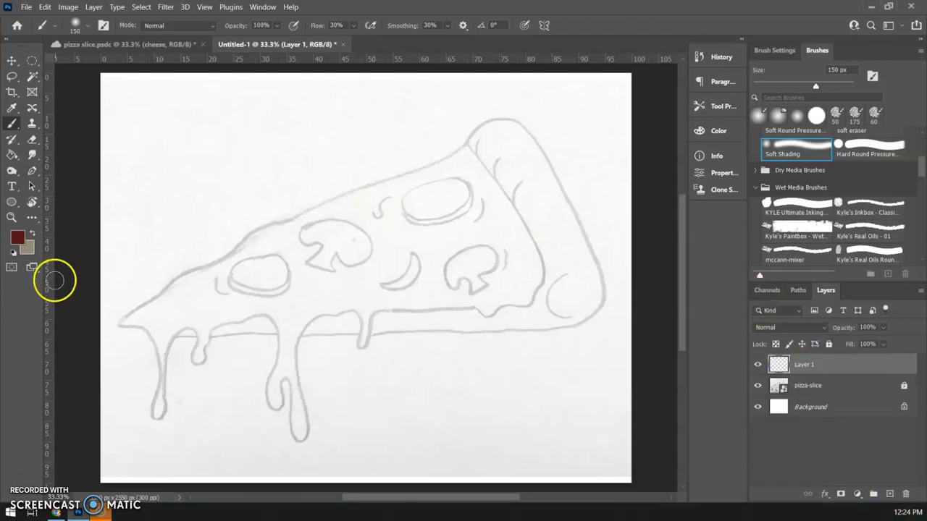
Step: Reset the colours to default black and white, test a Soft Shading stroke along the slice's upper edge and undo it
left_click(13, 253)
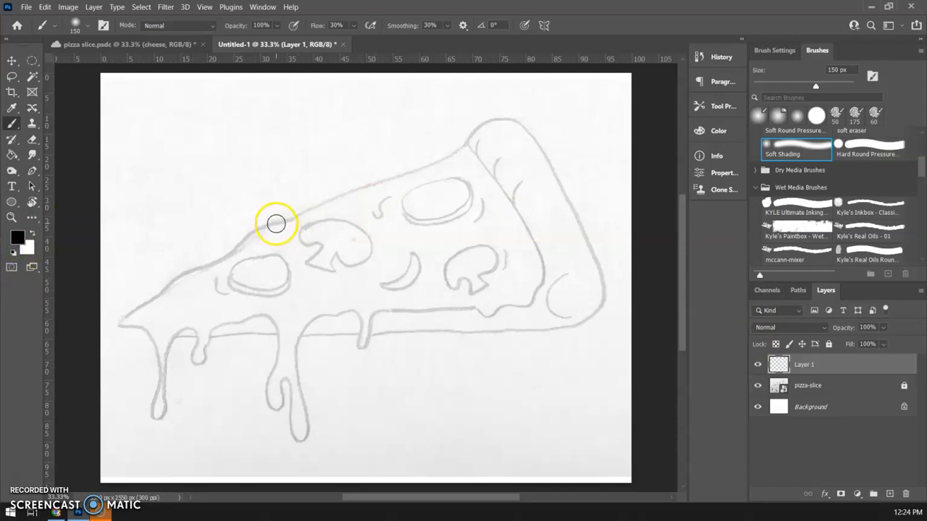
mouse_move(252, 239)
left_mouse_down()
mouse_move(428, 160)
mouse_move(357, 187)
mouse_move(451, 162)
mouse_move(428, 171)
left_mouse_up()
key("ctrl+z")
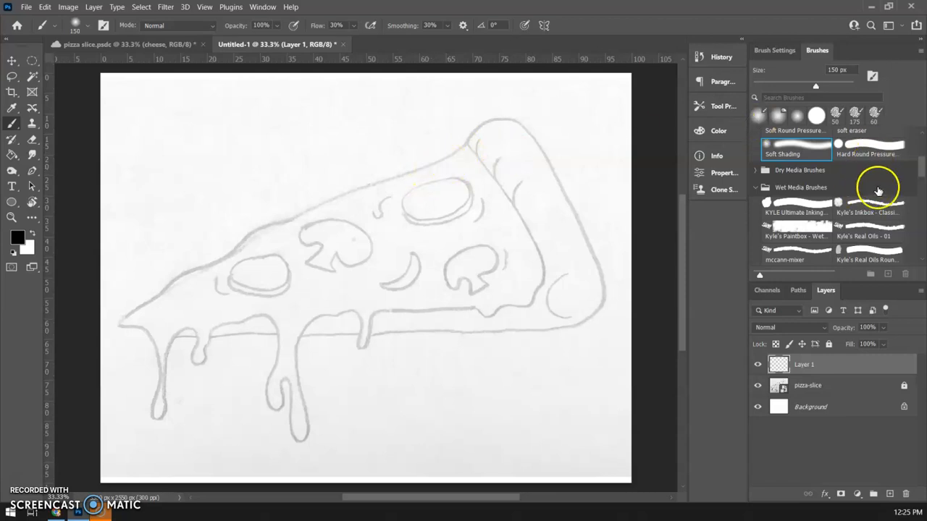
Step: Choose the KYLE Ultimate Inking brush from Wet Media Brushes and ink the slice's upper edge up to the crust at 25 px
mouse_move(924, 172)
left_mouse_down()
mouse_move(923, 155)
mouse_move(923, 171)
left_mouse_up()
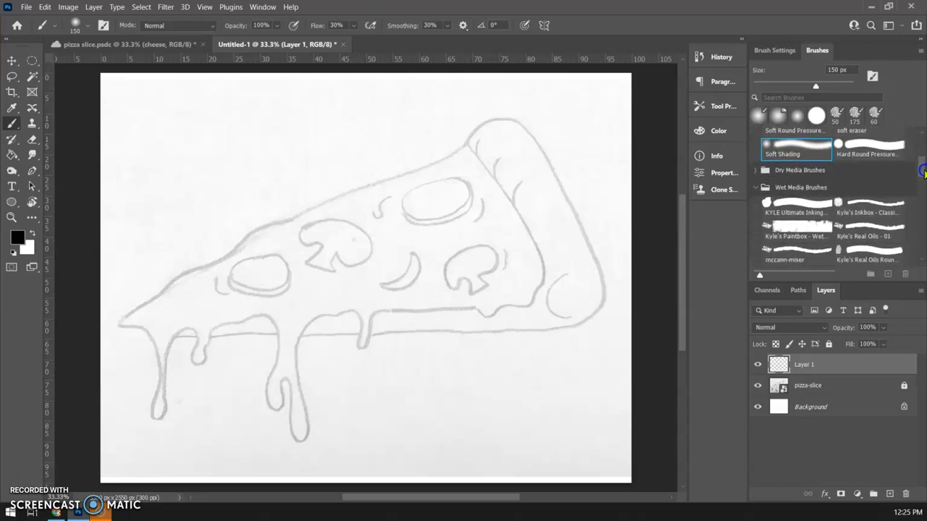
left_click(790, 188)
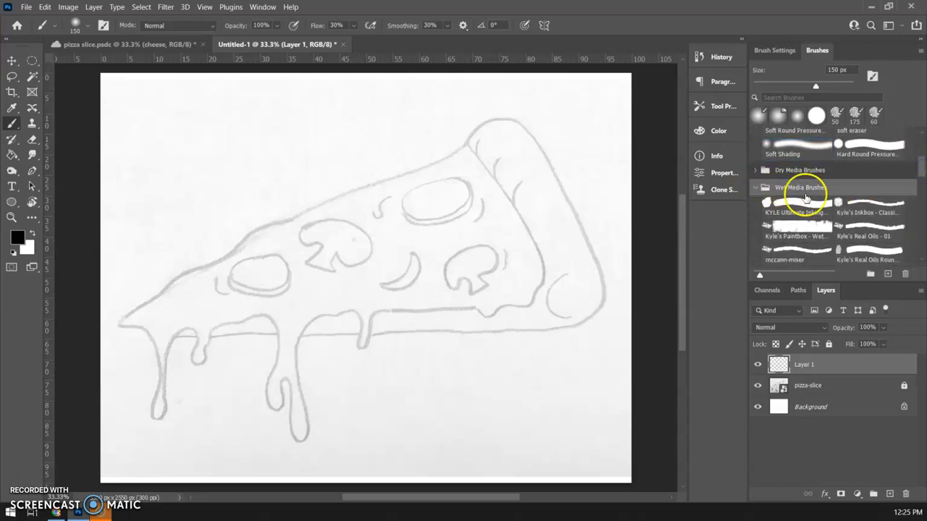
left_click(809, 208)
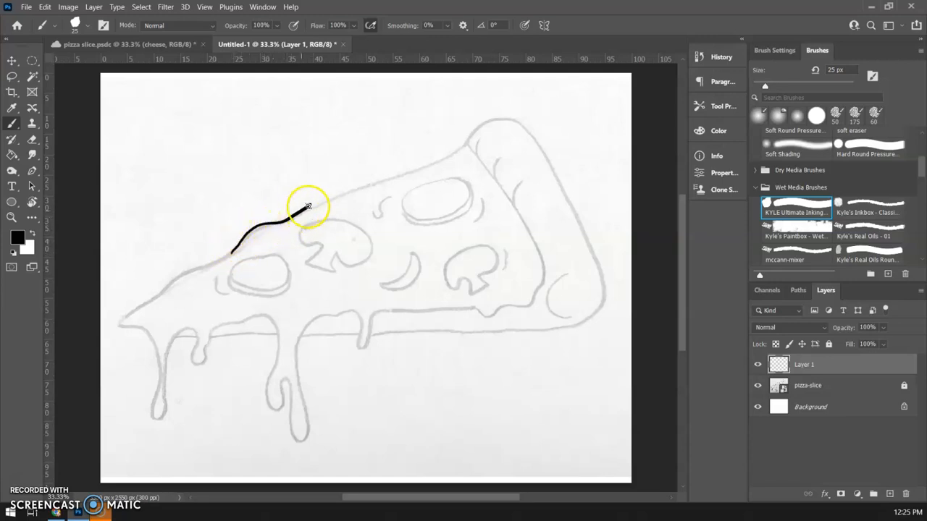
mouse_move(327, 198)
left_mouse_down()
mouse_move(419, 170)
mouse_move(491, 134)
left_mouse_up()
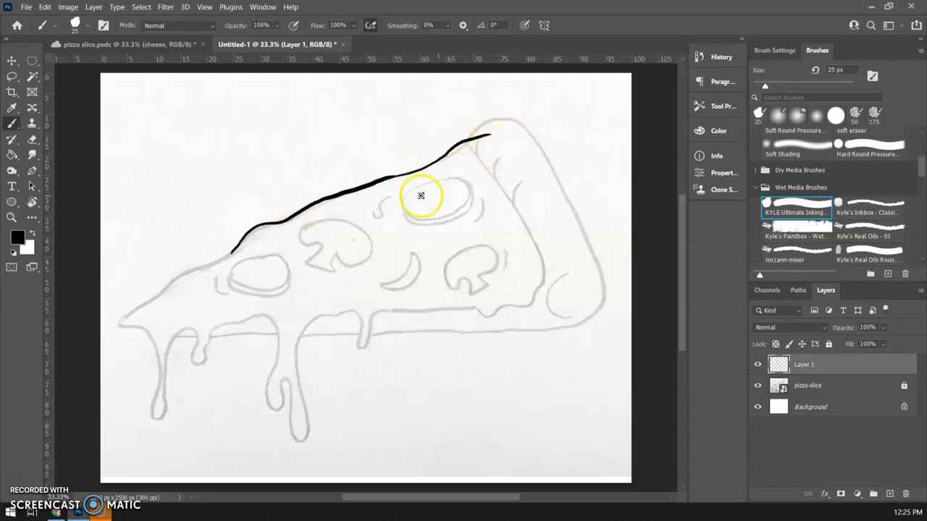
Step: Continue inking the upper edge down toward the slice's tip, with brush smoothing set to 59% for the last stretch
key("ctrl+plus")
key("ctrl+plus")
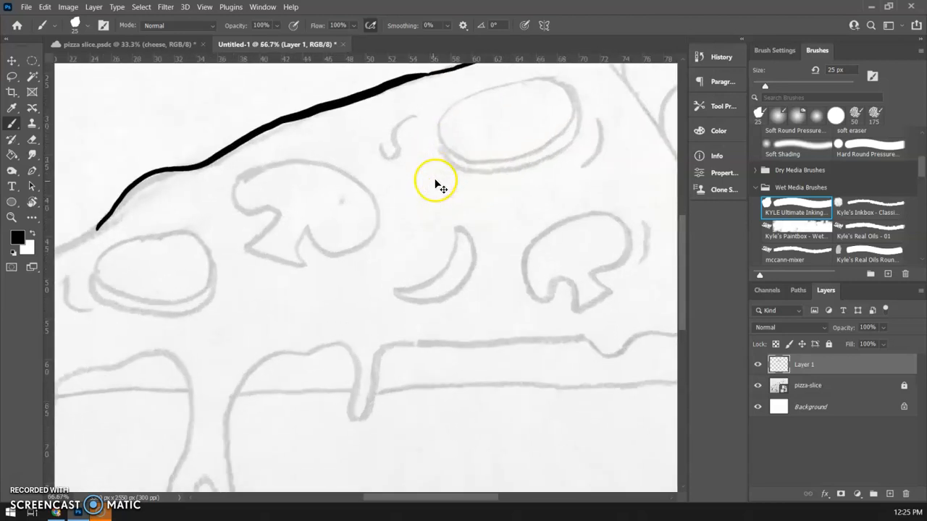
left_click_drag(268, 213, 539, 155)
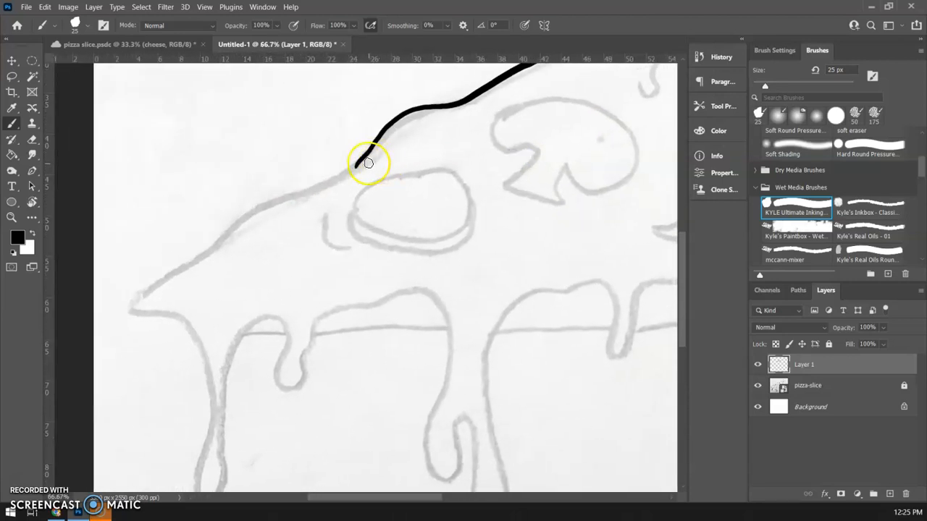
left_click_drag(363, 165, 248, 227)
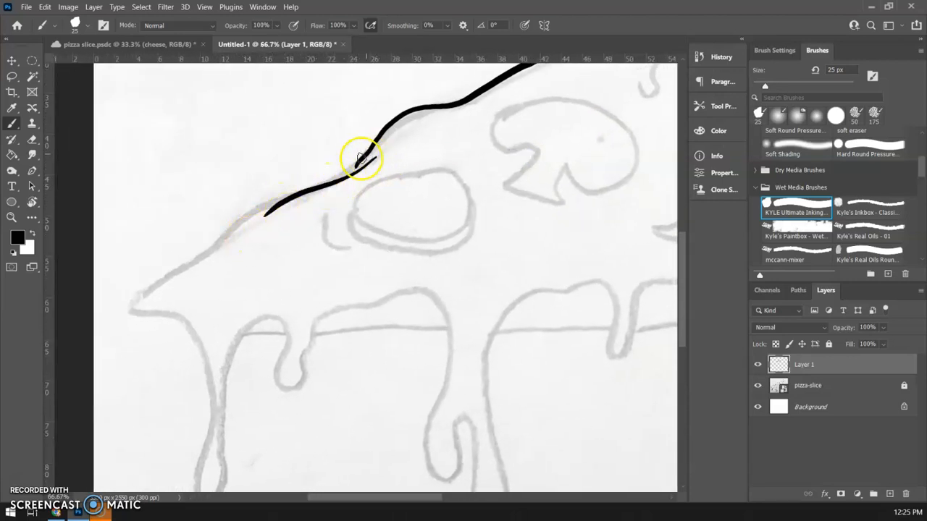
left_click(449, 26)
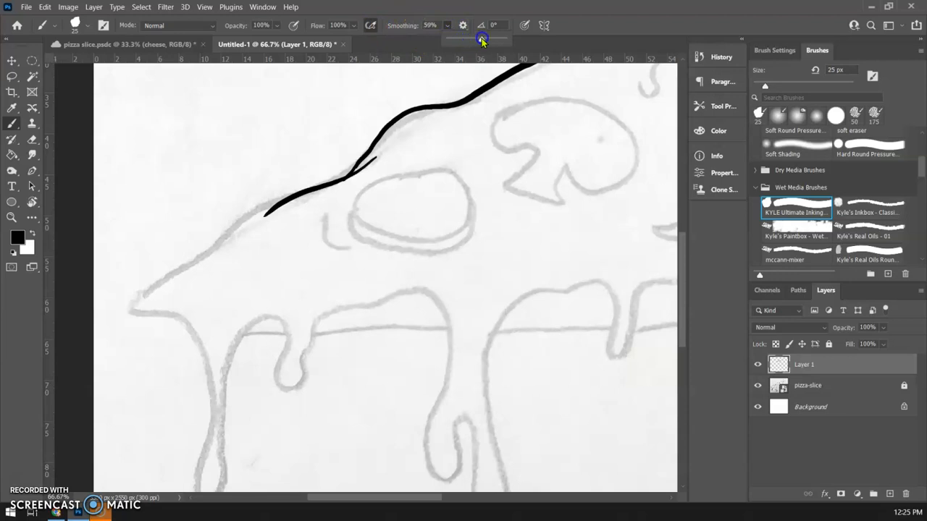
mouse_move(293, 201)
left_mouse_down()
mouse_move(254, 209)
mouse_move(166, 269)
mouse_move(149, 294)
left_mouse_up()
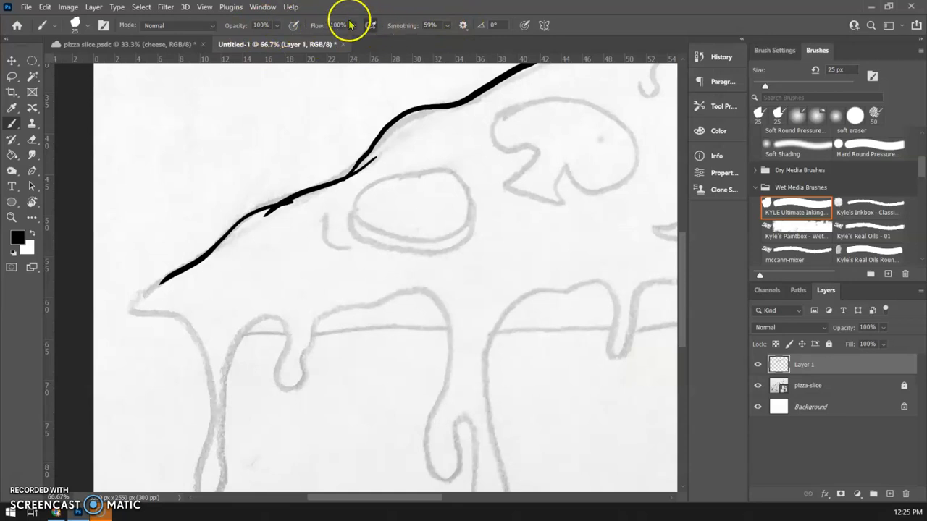
Step: Ink the oval top and the lower rim of the pepperoni nearest the slice's tip
mouse_move(432, 172)
left_mouse_down()
mouse_move(370, 189)
mouse_move(358, 208)
left_mouse_up()
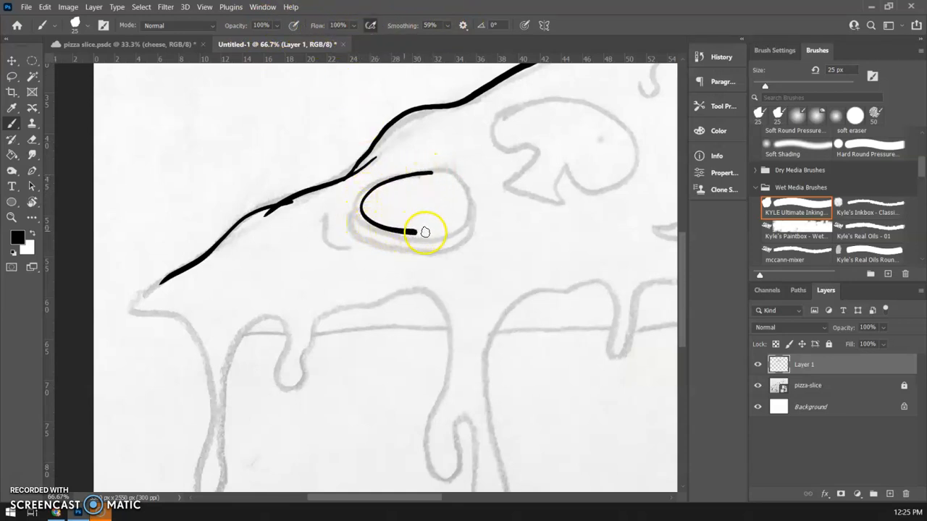
mouse_move(464, 220)
left_mouse_down()
mouse_move(470, 192)
mouse_move(445, 164)
mouse_move(414, 166)
mouse_move(429, 178)
left_mouse_up()
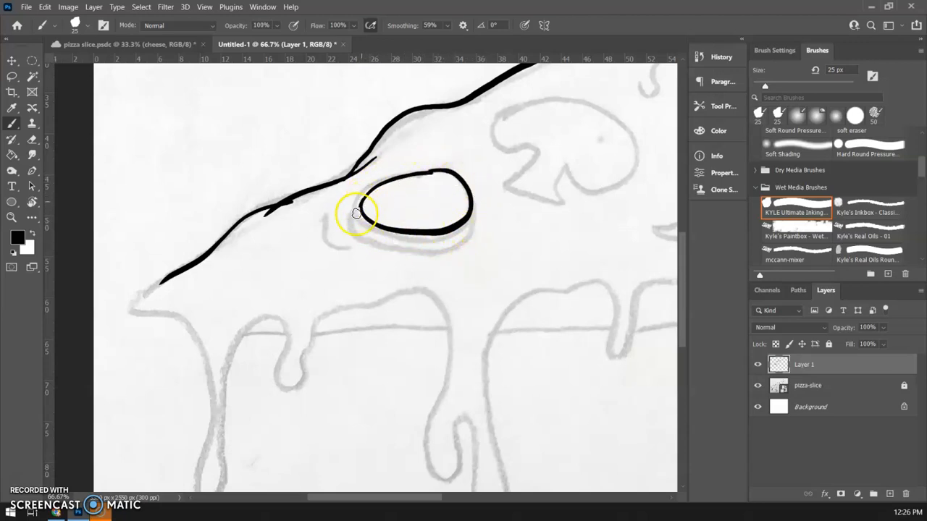
mouse_move(389, 247)
left_mouse_down()
mouse_move(465, 241)
mouse_move(476, 224)
mouse_move(469, 197)
left_mouse_up()
mouse_move(464, 228)
left_mouse_down()
mouse_move(458, 209)
mouse_move(383, 215)
left_mouse_up()
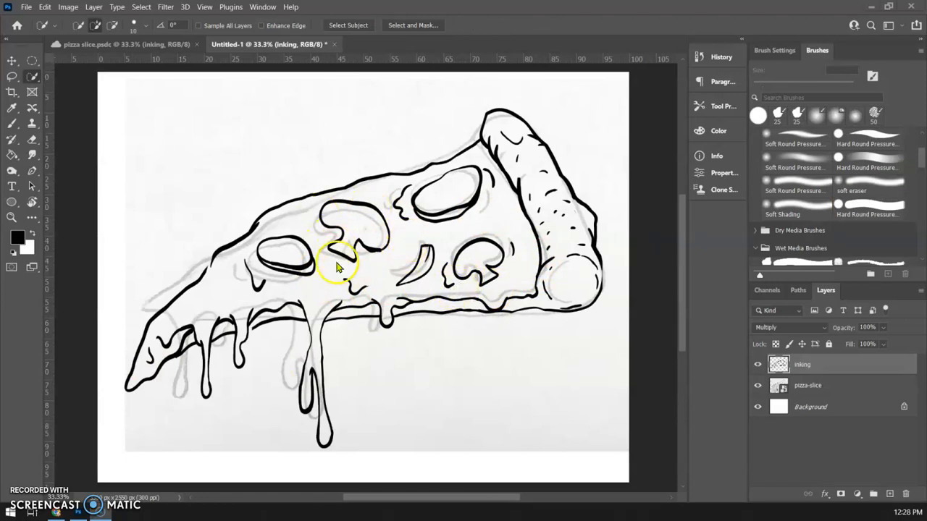
Step: Hide the pizza-slice sketch layer so that only the line art on the inking layer shows
key("ctrl+plus")
mouse_move(353, 260)
left_mouse_down()
mouse_move(424, 244)
mouse_move(462, 203)
left_mouse_up()
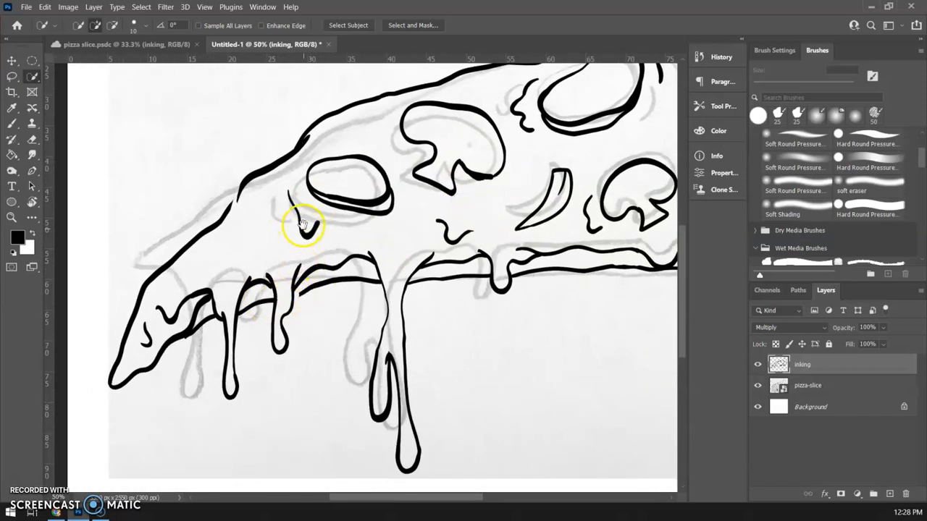
left_click(760, 386)
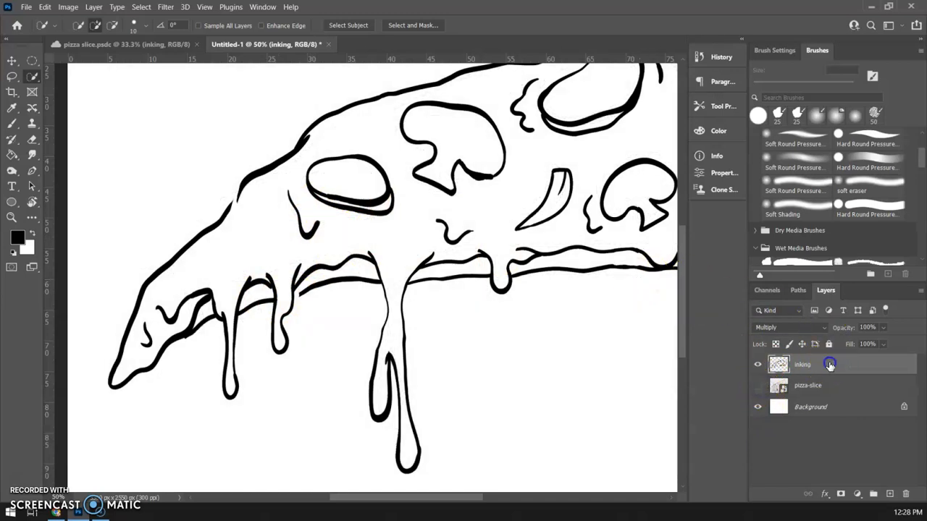
Step: Ink over the gap in the slice's upper edge near the tip with the 25 px brush to close the outline
key("ctrl+plus")
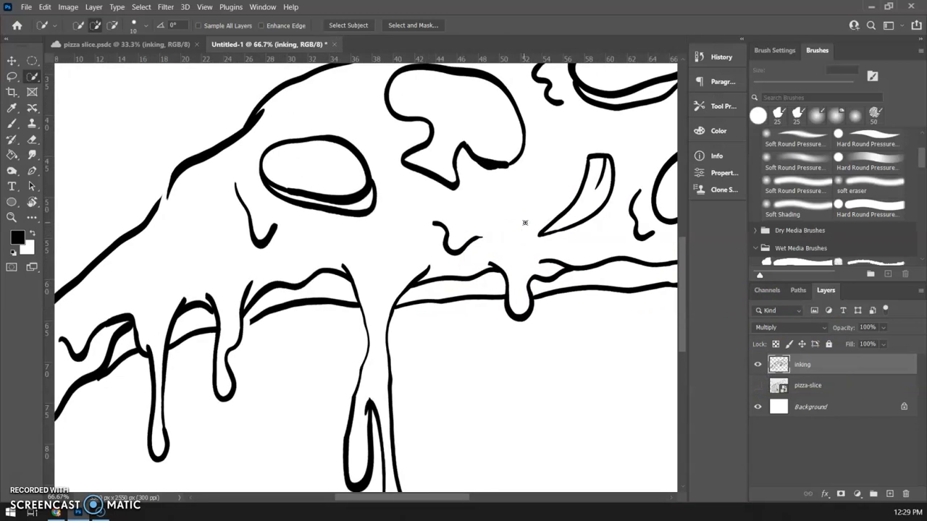
key("ctrl+minus")
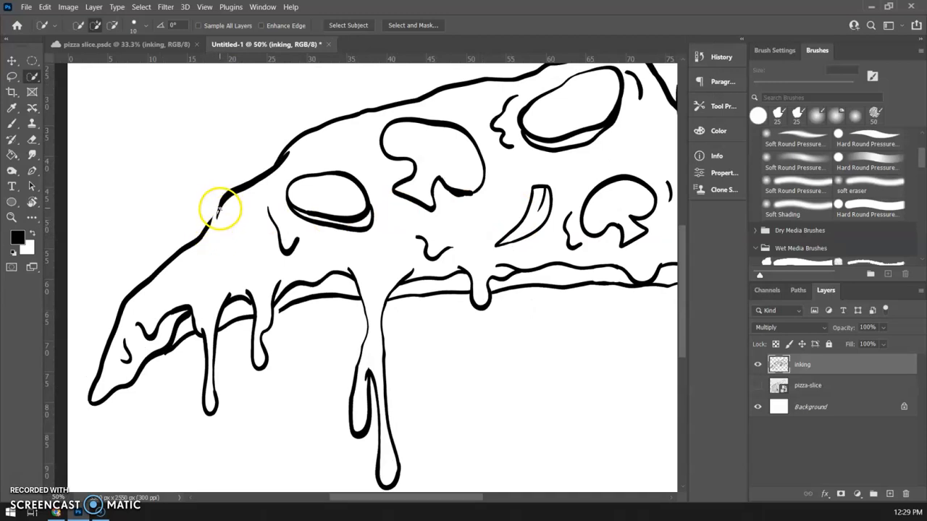
key("b")
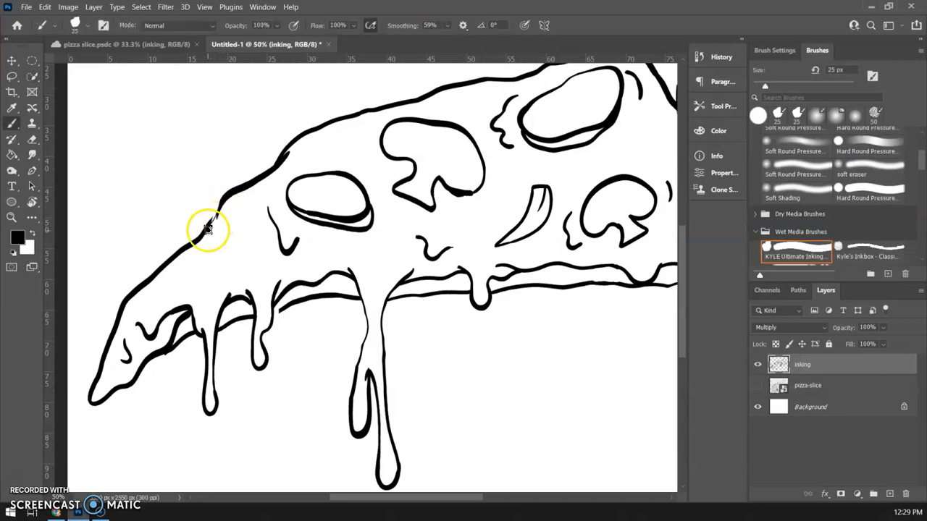
left_click_drag(208, 228, 220, 205)
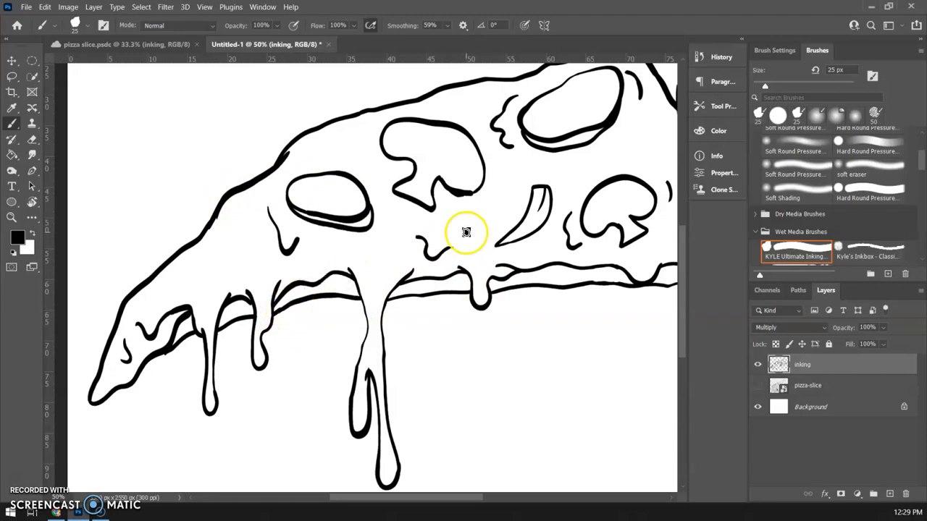
Step: Erase the stray vertical mark beside the crust and close the gap in the outer outline around the crust's lower end
left_click_drag(517, 207, 312, 232)
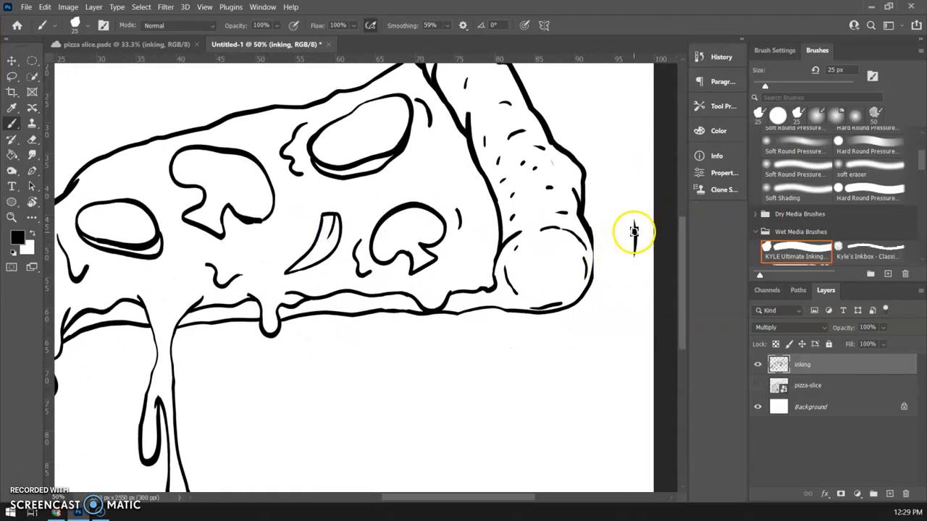
key("e")
left_click_drag(630, 220, 631, 259)
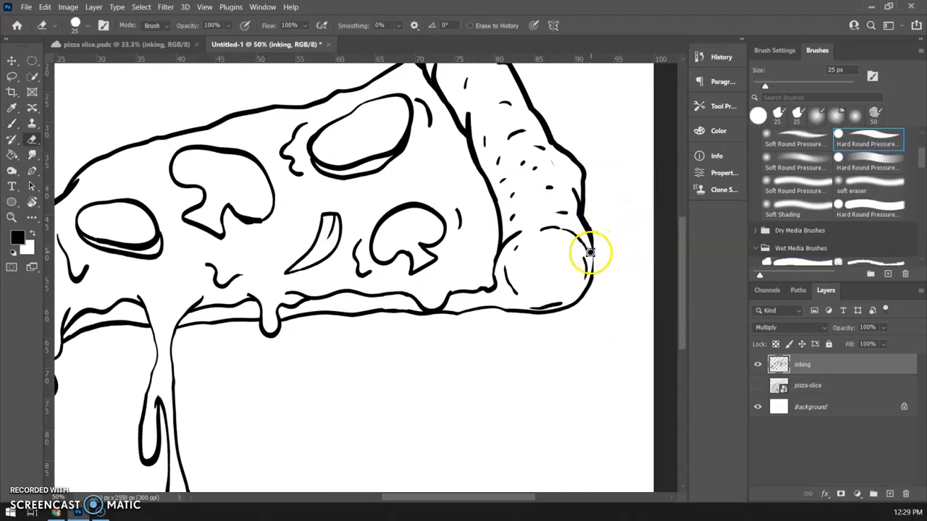
key("b")
mouse_move(593, 241)
left_mouse_down()
mouse_move(590, 281)
mouse_move(590, 238)
left_mouse_up()
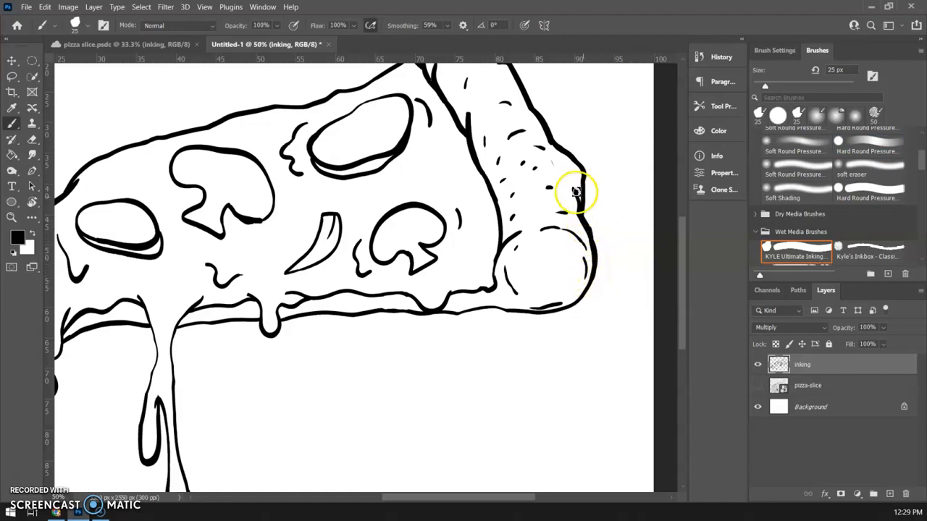
Step: Select the blank area around the pizza slice with the Magic Wand tool at tolerance 32, sampling all layers
key("ctrl+minus")
key("ctrl+minus")
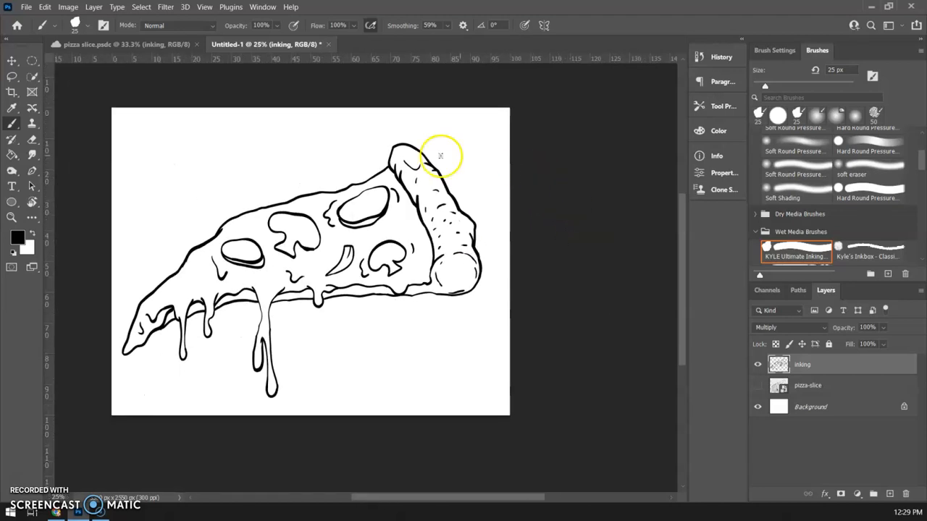
left_click_drag(456, 253, 518, 218)
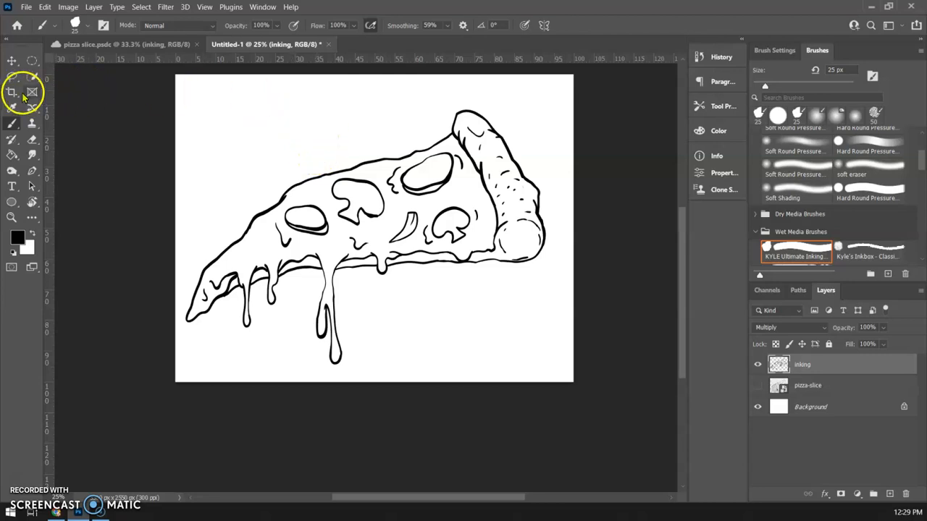
left_click(33, 77)
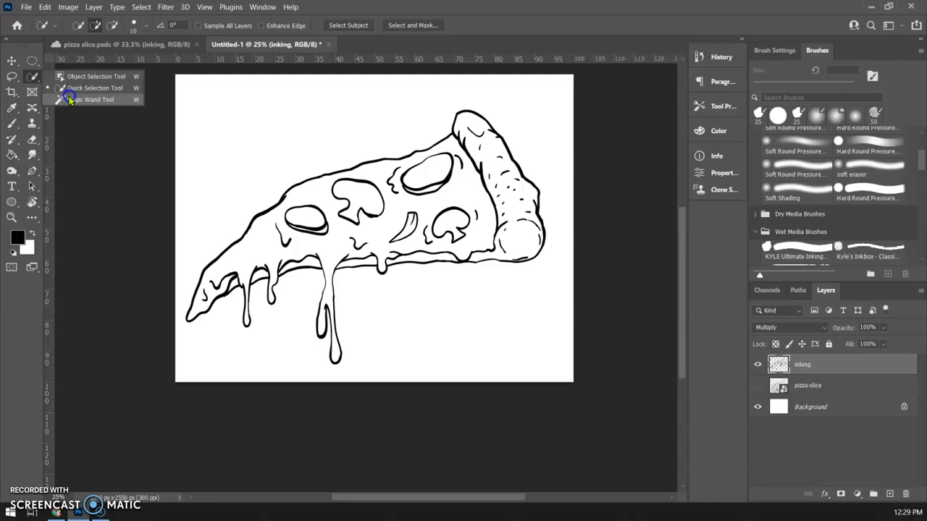
left_click(71, 99)
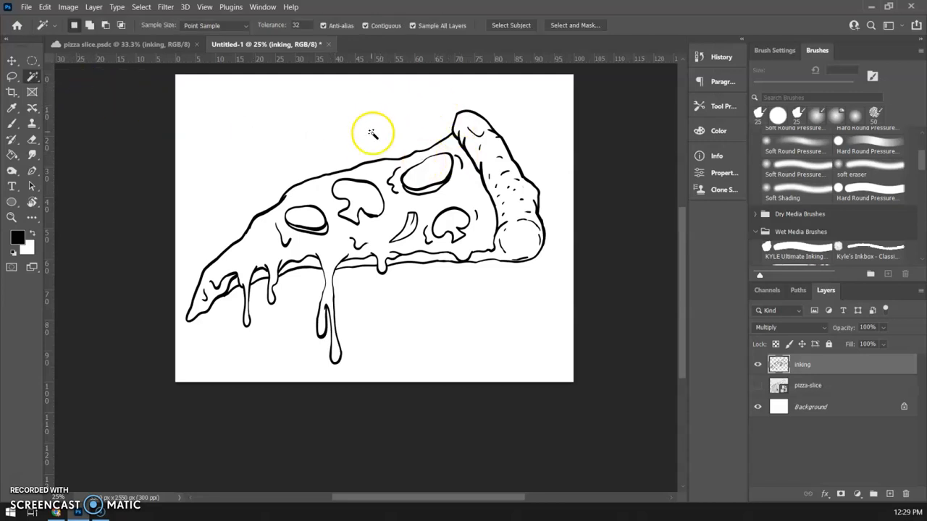
left_click(369, 135)
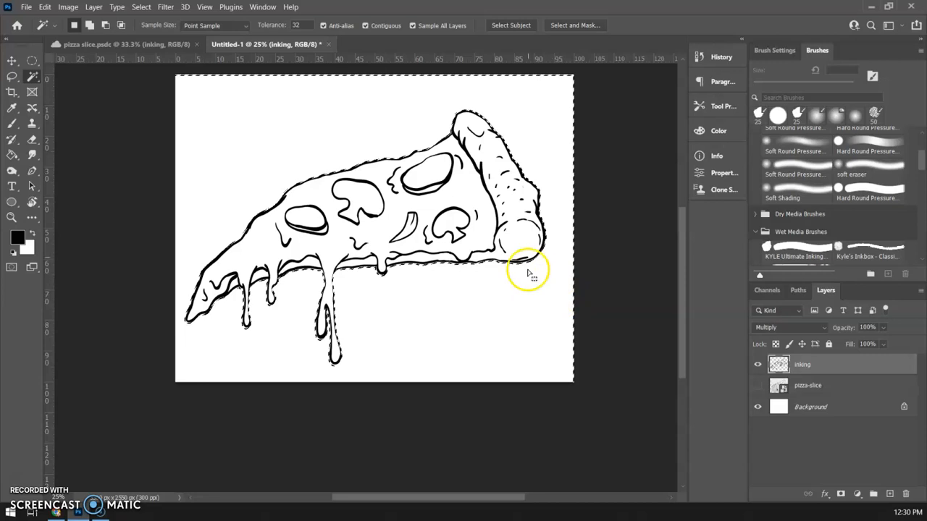
Step: Invert the Magic Wand selection so that it covers the pizza slice instead of the surrounding blank area
left_click(141, 7)
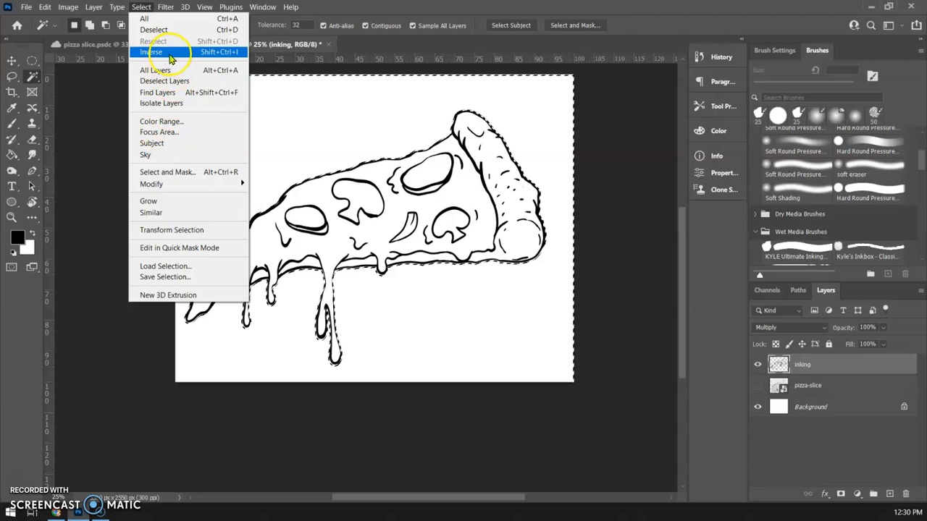
left_click(170, 58)
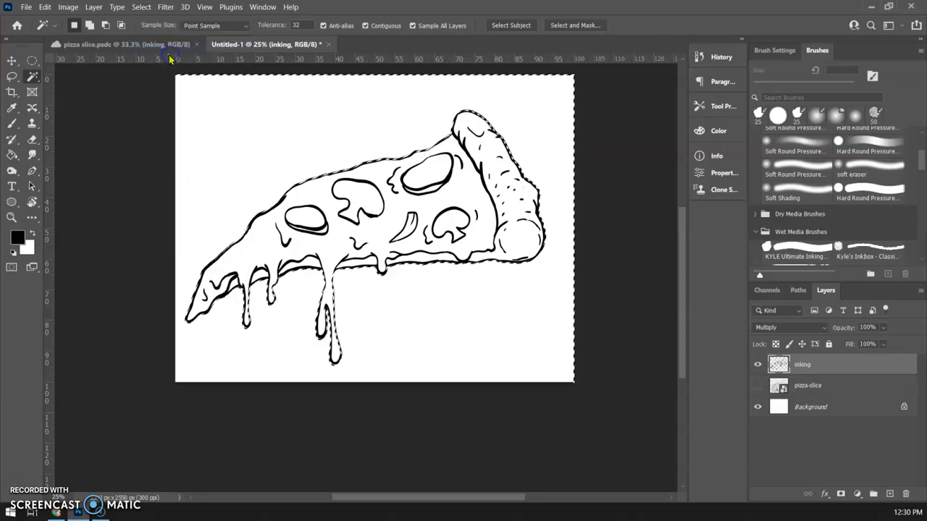
left_click(140, 8)
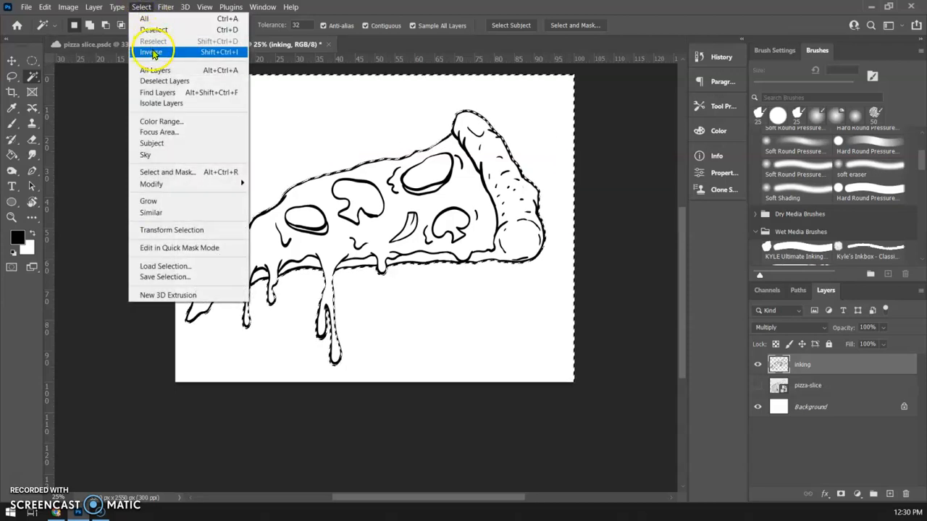
left_click(153, 52)
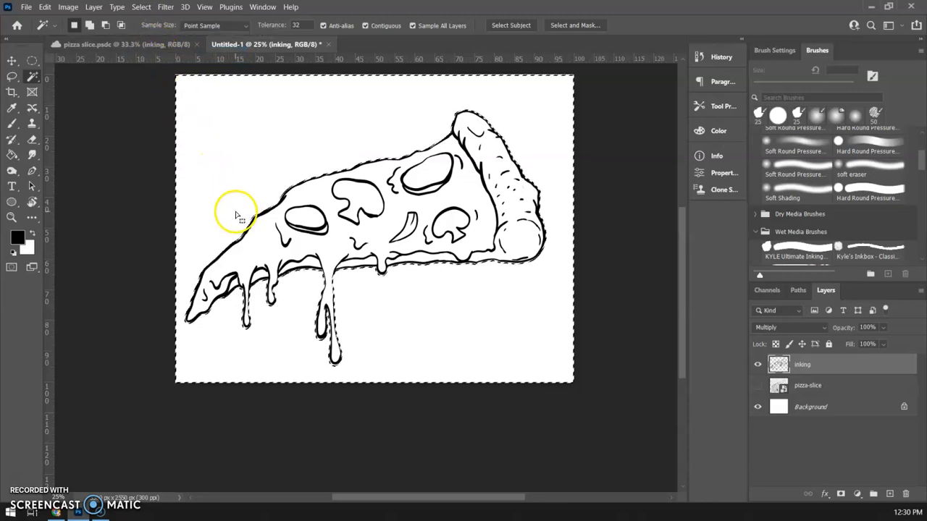
key("ctrl+d")
left_click(229, 190)
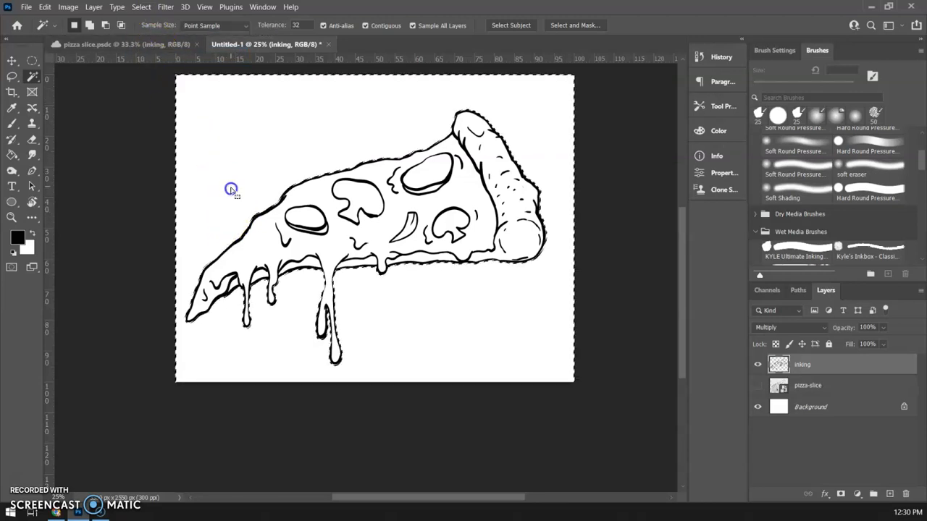
left_click(141, 7)
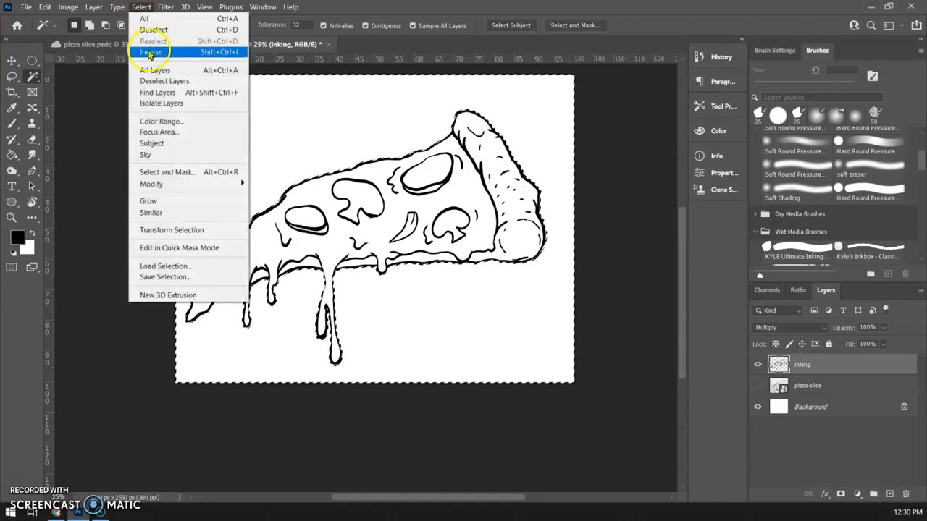
left_click(152, 53)
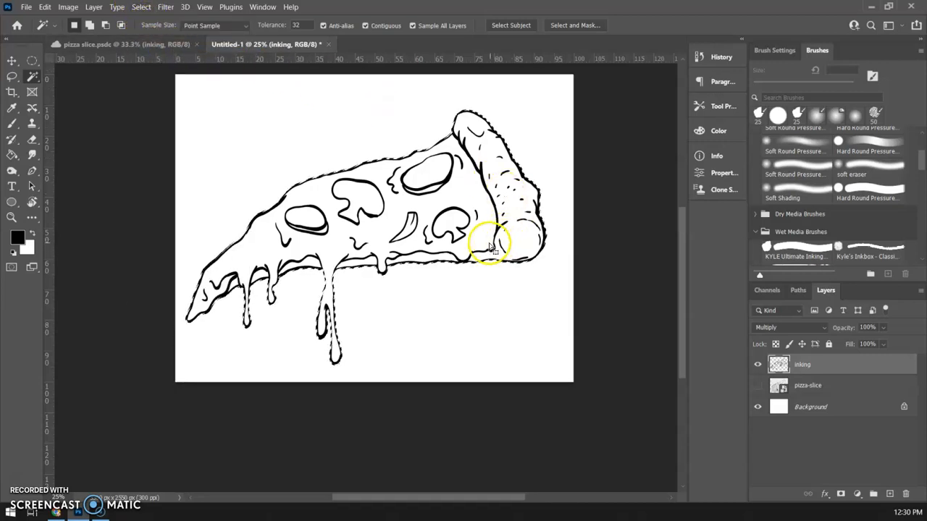
Step: Contract the pizza-slice selection by 3 pixels so that its edge falls inside the ink line
key("ctrl+plus")
key("ctrl+plus")
key("ctrl+plus")
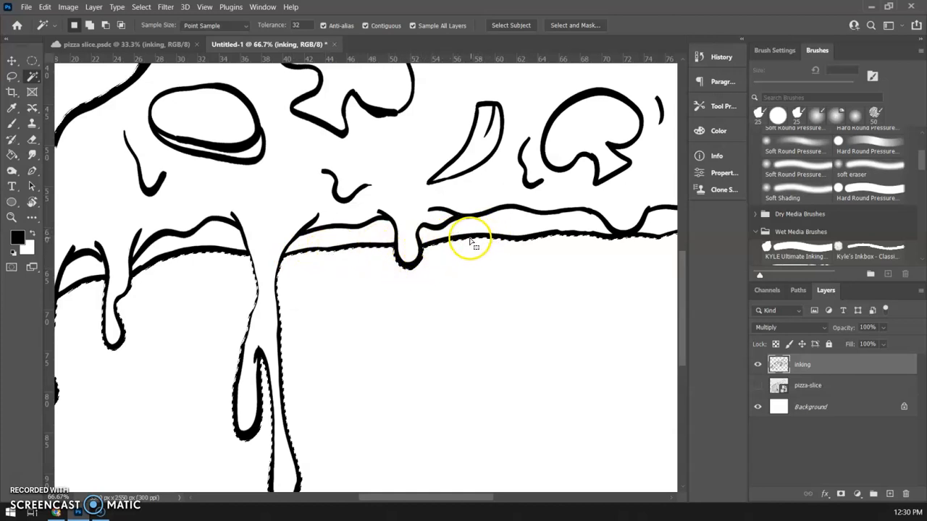
left_click(141, 7)
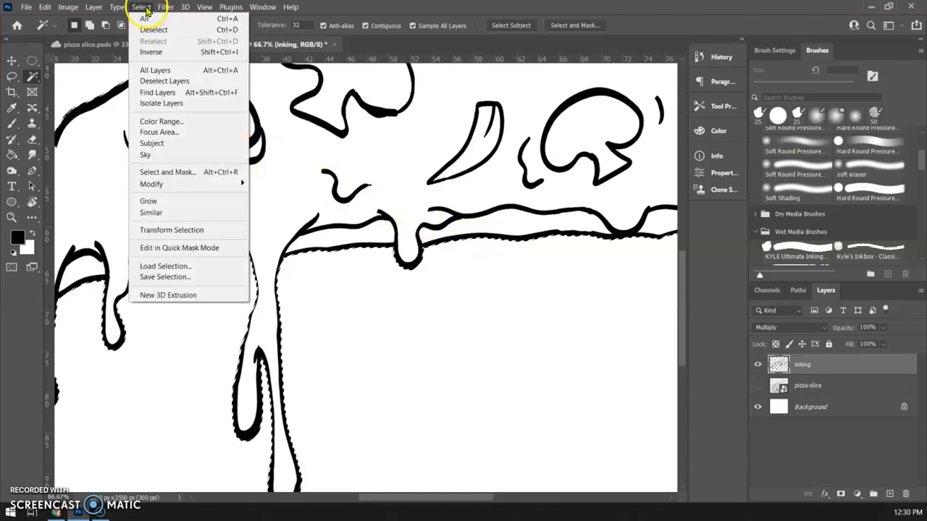
left_click(142, 7)
left_click(142, 7)
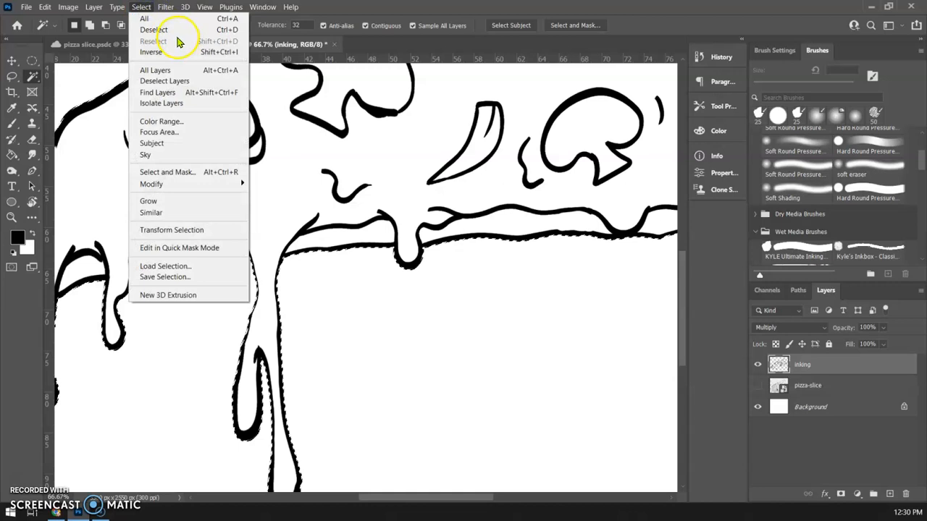
key("Escape")
key("ctrl+equal")
key("ctrl+equal")
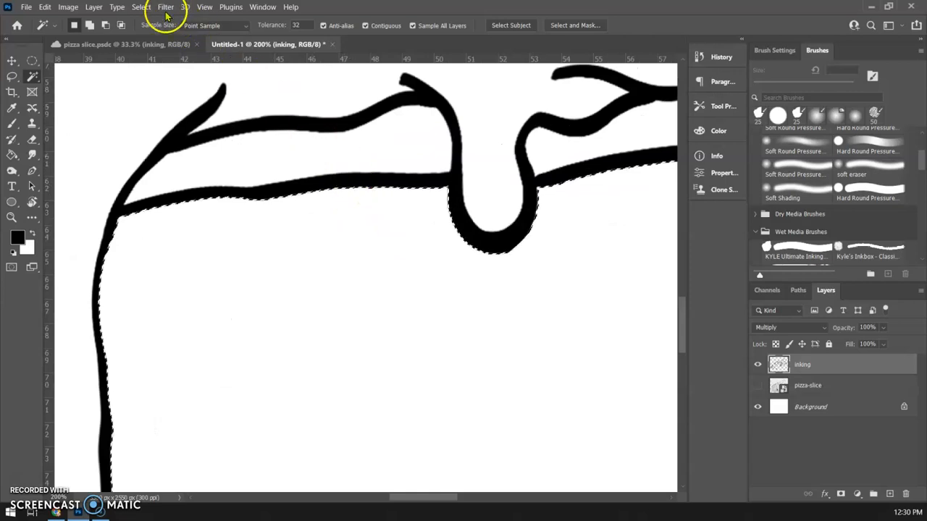
left_click(141, 7)
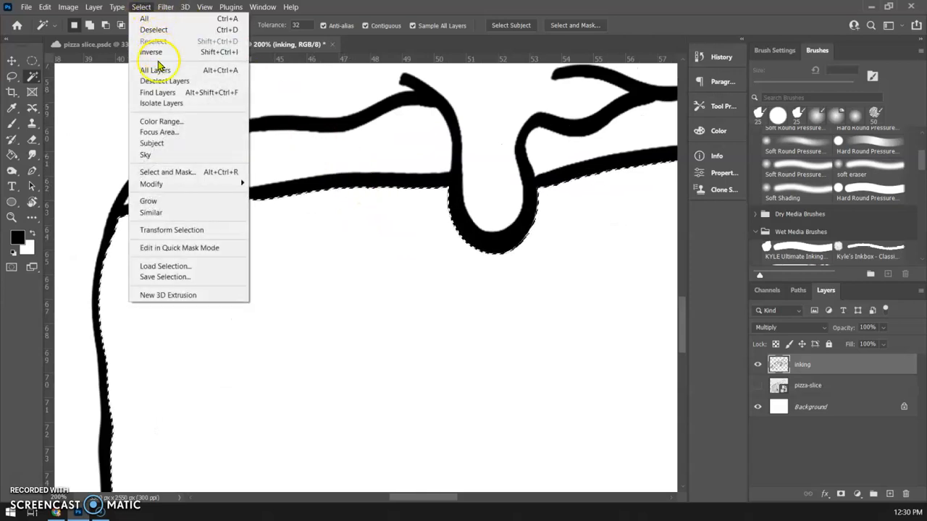
mouse_move(171, 188)
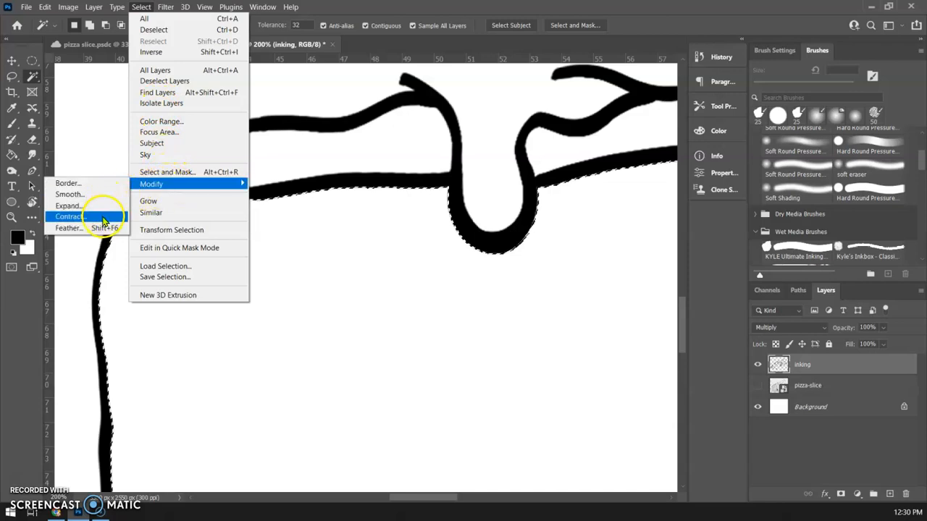
left_click(103, 218)
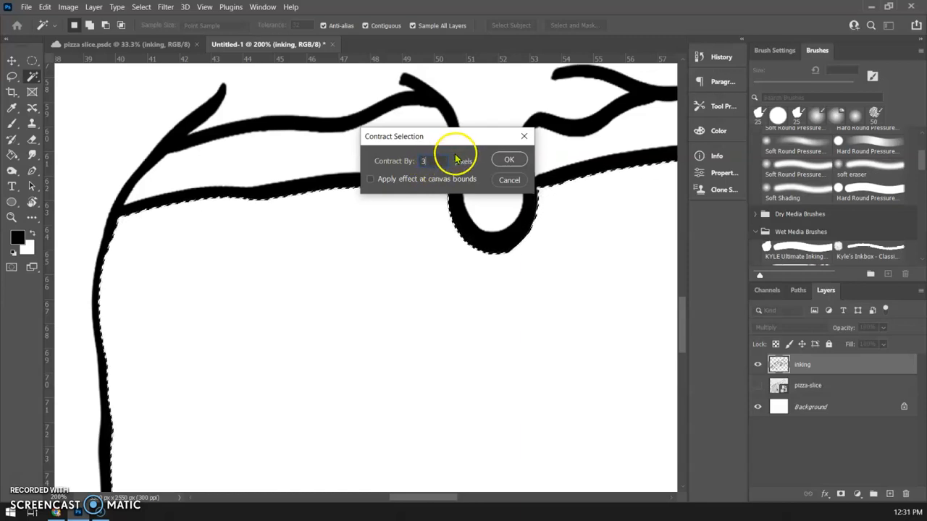
left_click(510, 161)
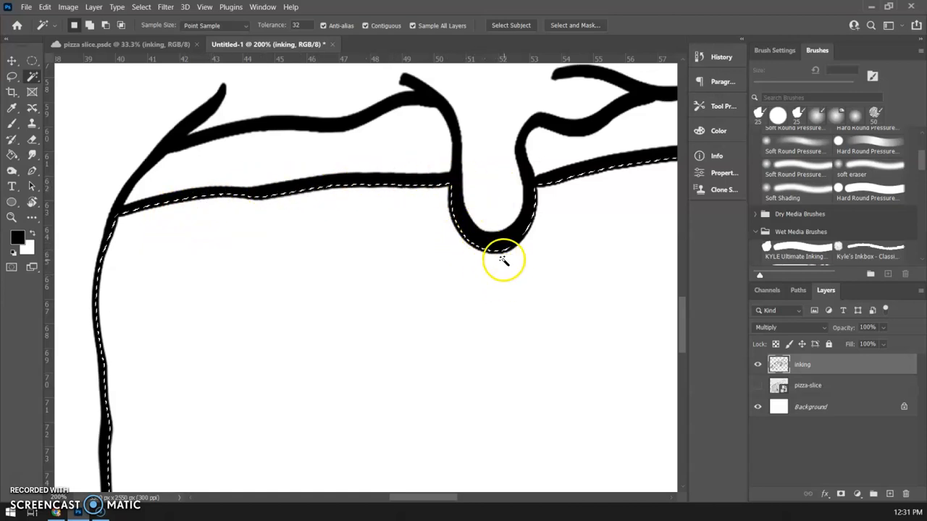
Step: Fill the contracted slice selection with tan #dab56e on a new layer above the inking layer, using the Paint Bucket
scroll(499, 262, "down", 4)
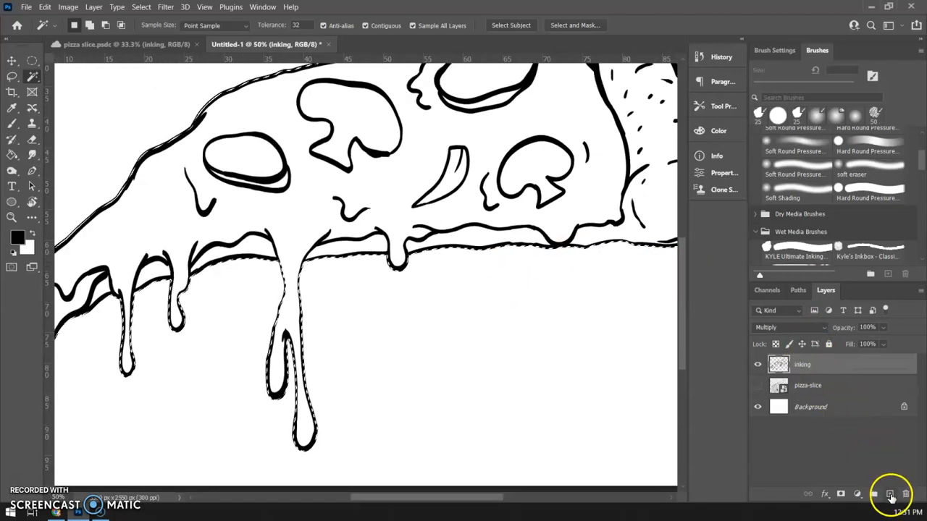
left_click(890, 495)
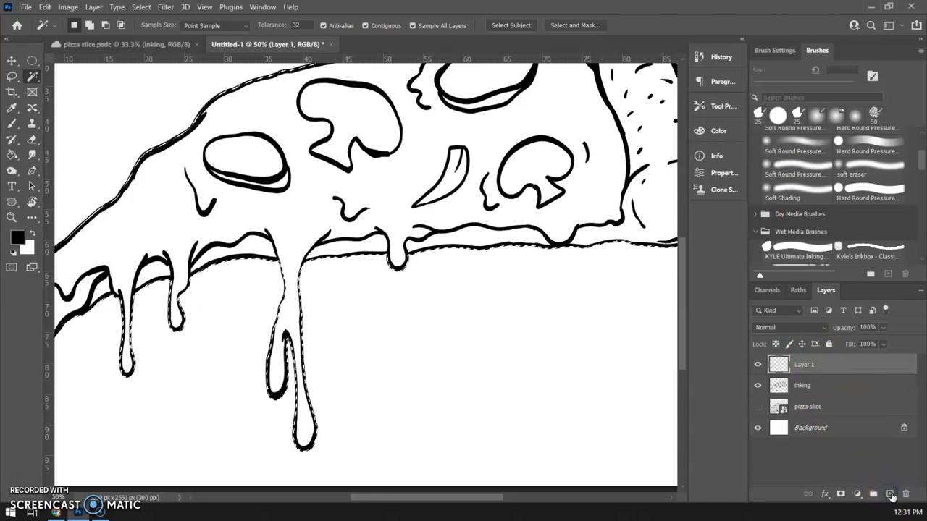
left_click(12, 154)
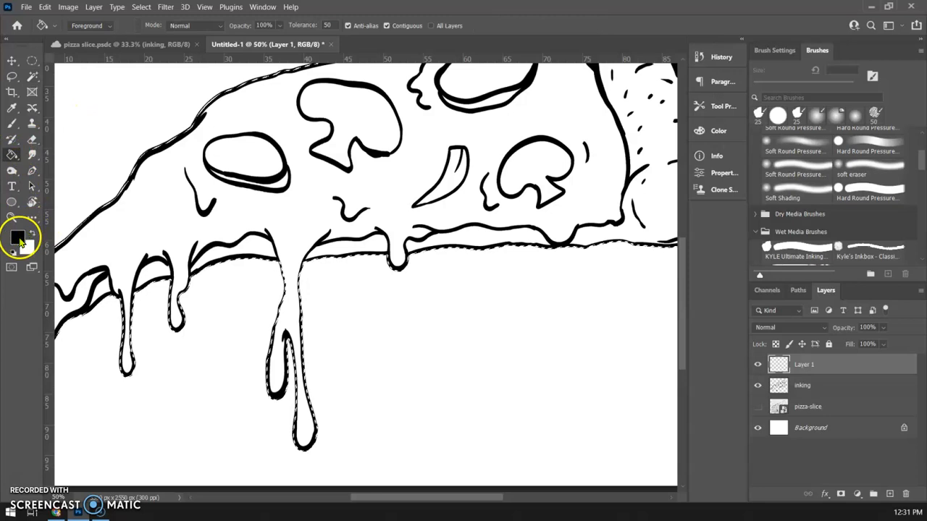
left_click(18, 239)
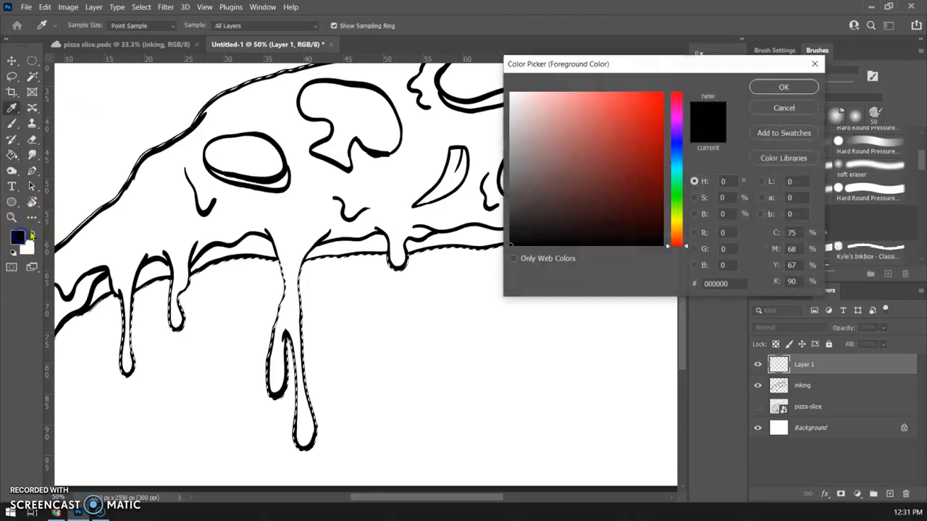
left_click(676, 224)
left_click(677, 229)
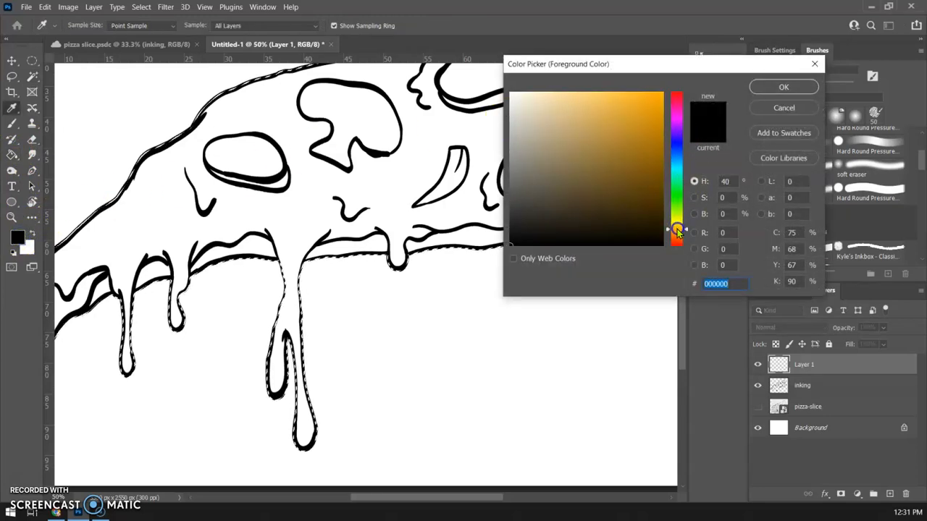
left_click_drag(599, 128, 590, 119)
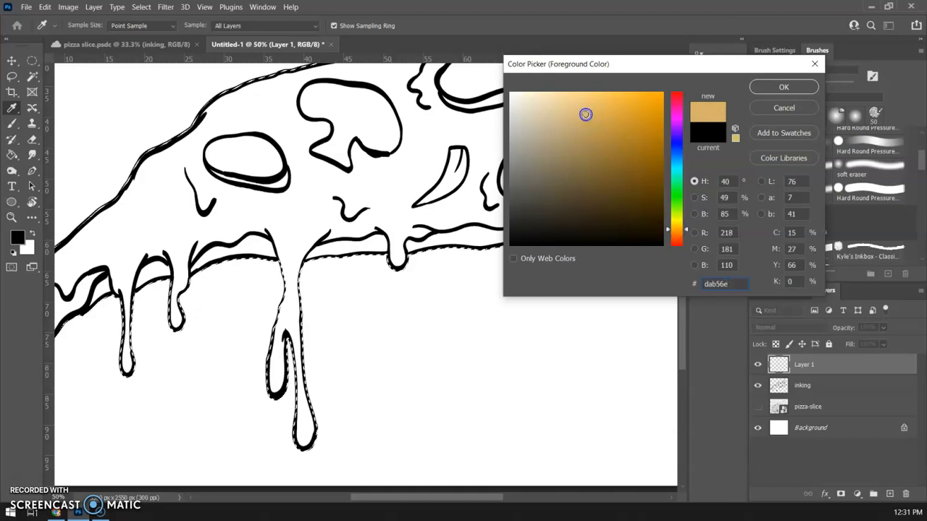
left_click(784, 87)
key("g")
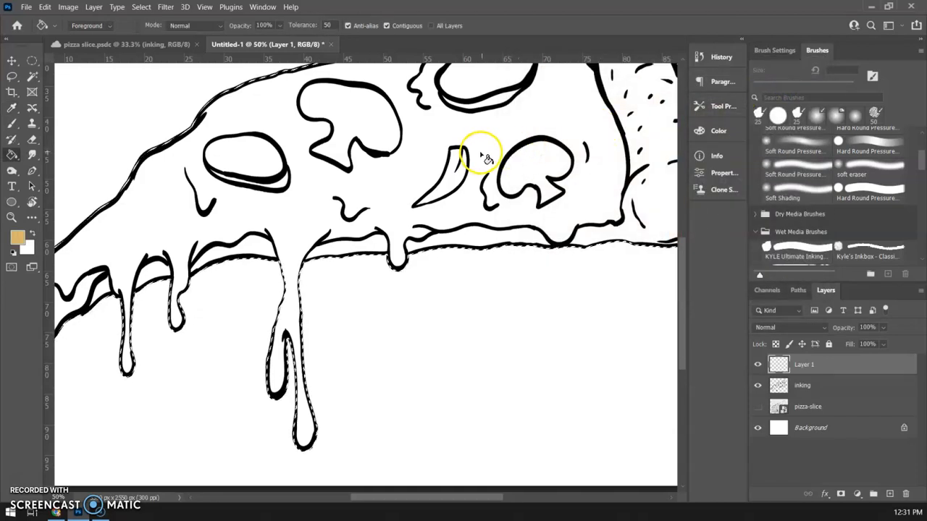
left_click(483, 155)
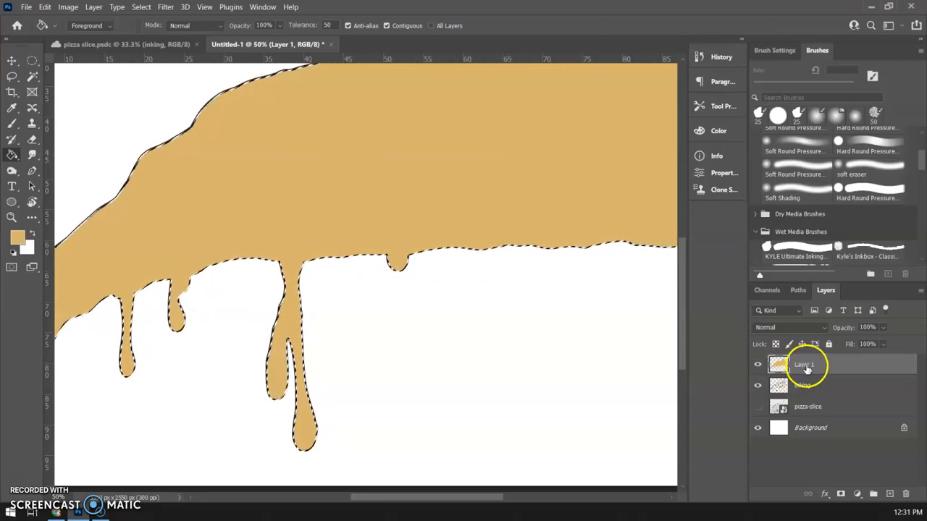
Step: Move the tan fill layer below the inking layer, fully lock the inking layer, and clear the selection
left_click_drag(810, 364, 813, 388)
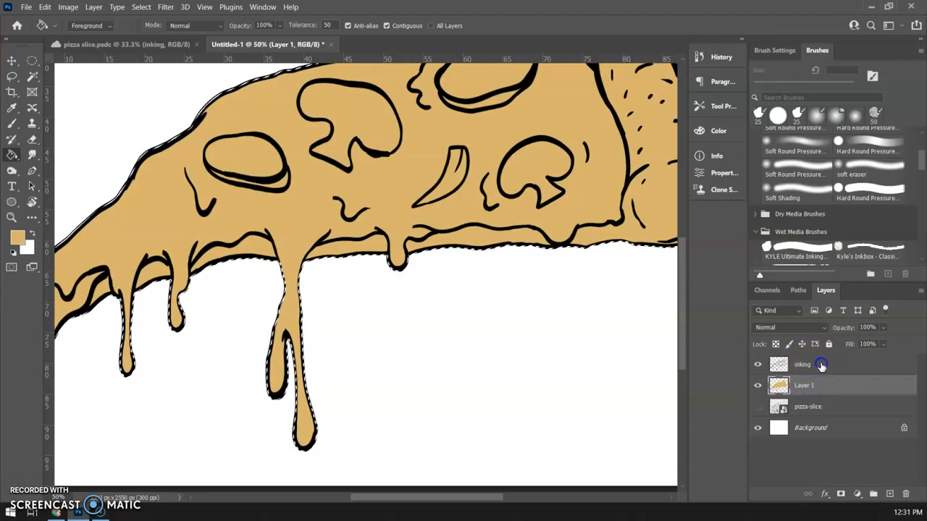
left_click(821, 365)
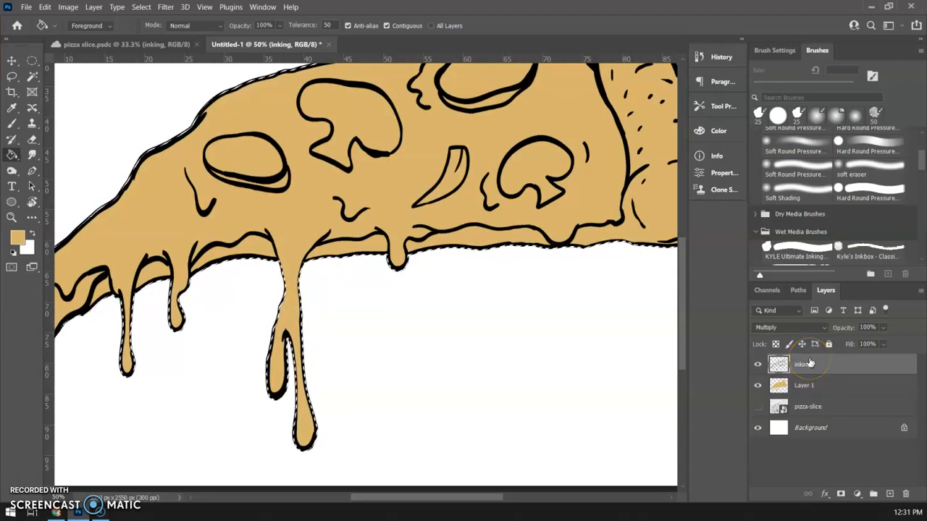
left_click(829, 344)
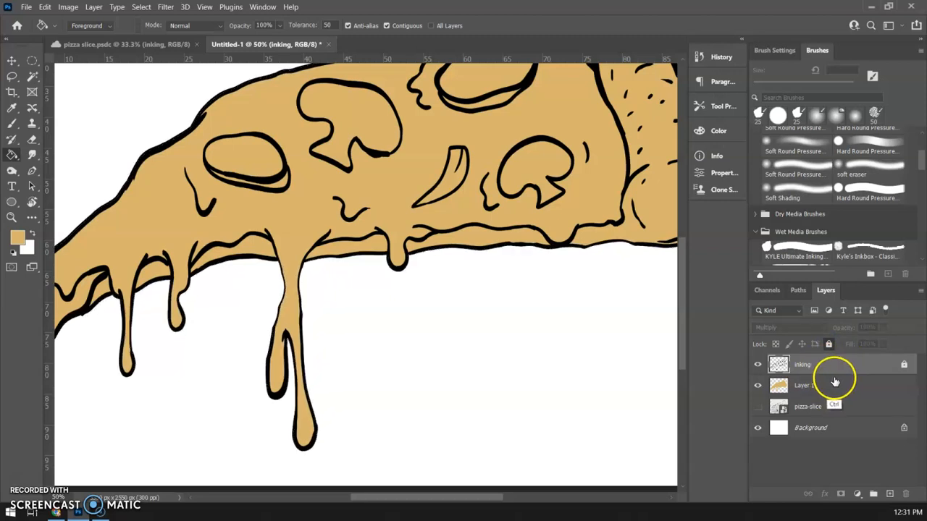
Step: Inspect the tan fill's silhouette on its own by toggling the fill and inking layers and hiding the Background
left_click(824, 386)
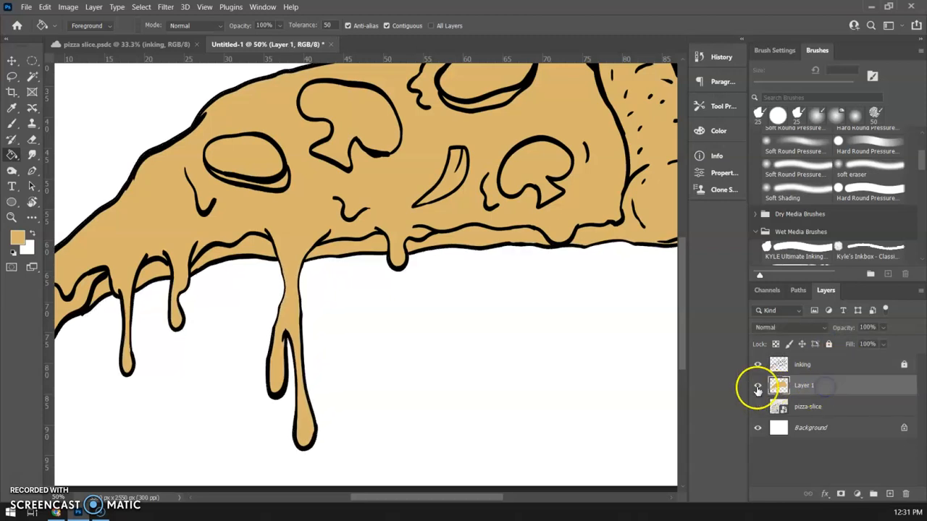
left_click(757, 389)
left_click(757, 389)
left_click(811, 384)
left_click(757, 364)
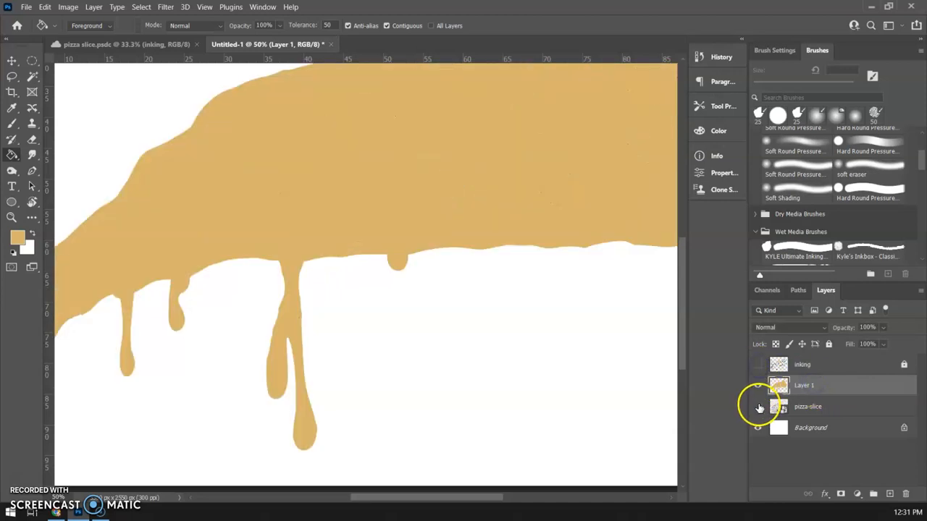
left_click(757, 427)
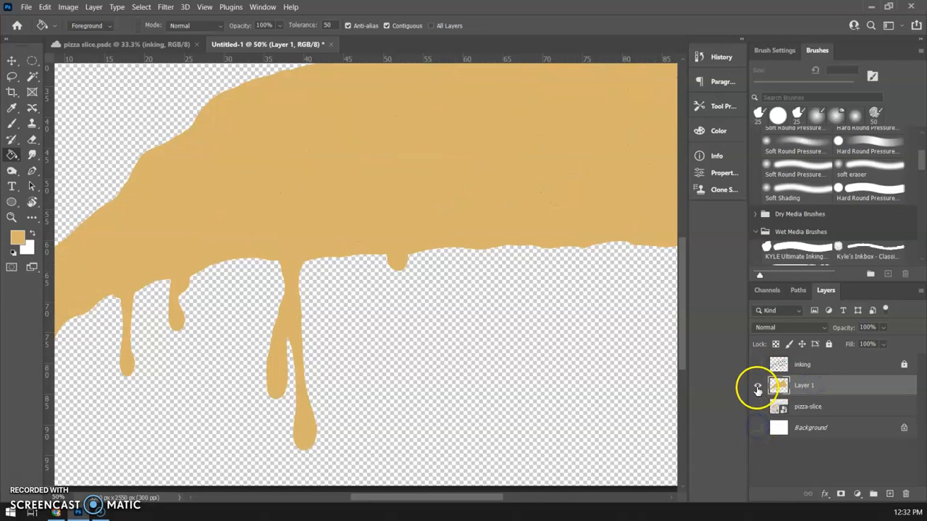
key("ctrl+minus")
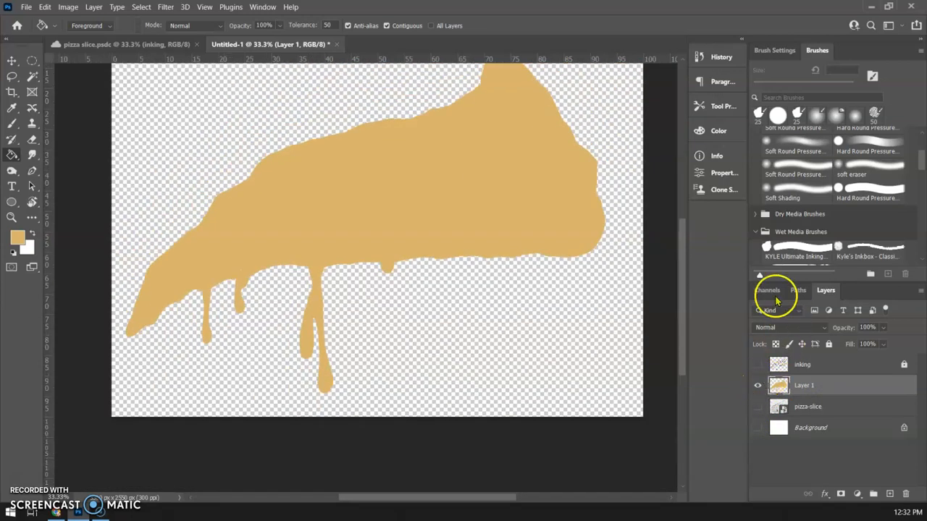
left_click_drag(426, 226, 455, 271)
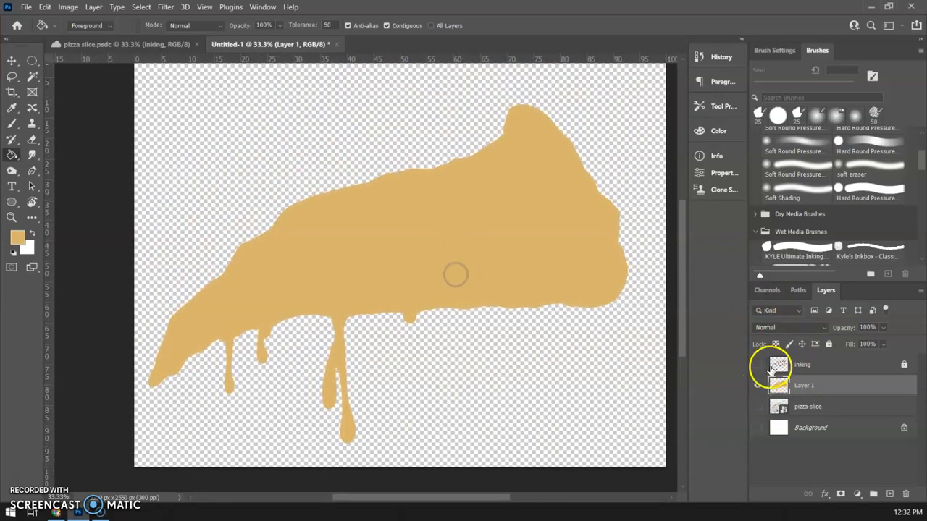
left_click(757, 365)
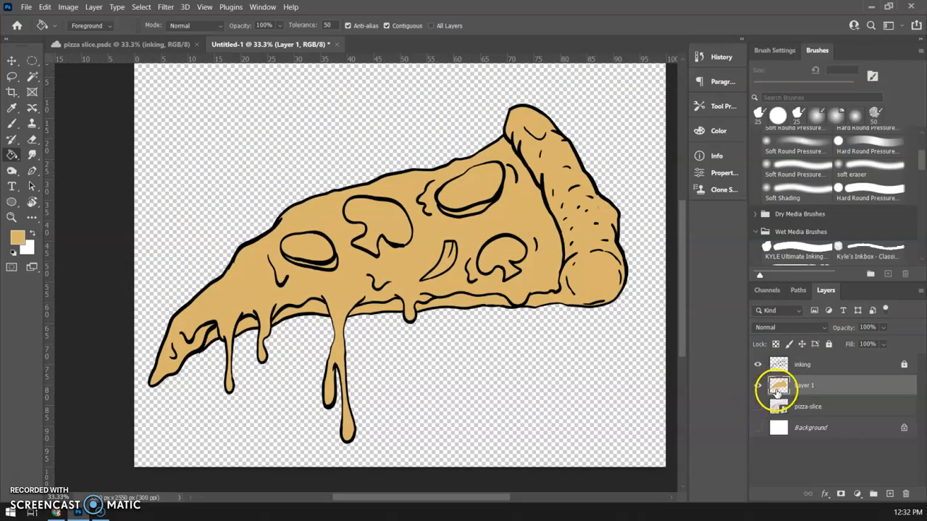
Step: Add a new layer above the tan fill and set the Brush tool's color to yellow (H 52, S 67, B 91)
left_click(889, 492)
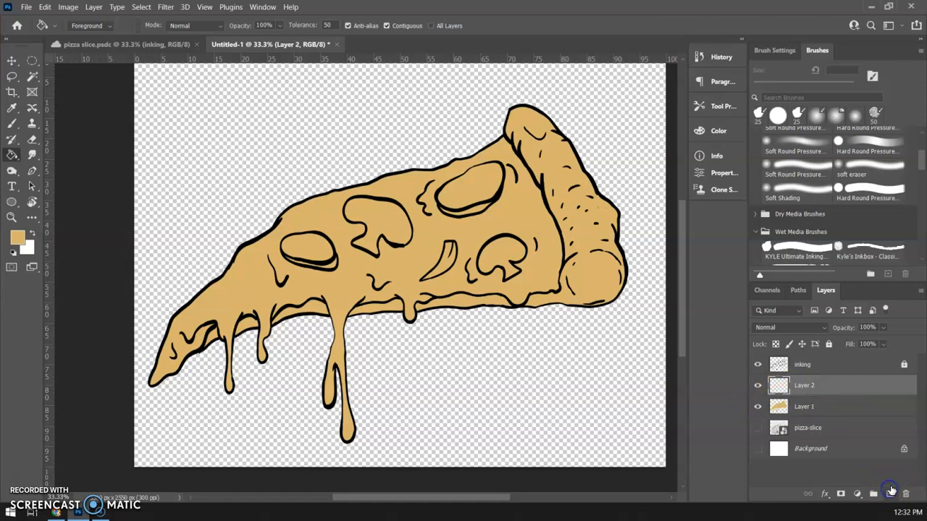
left_click(11, 125)
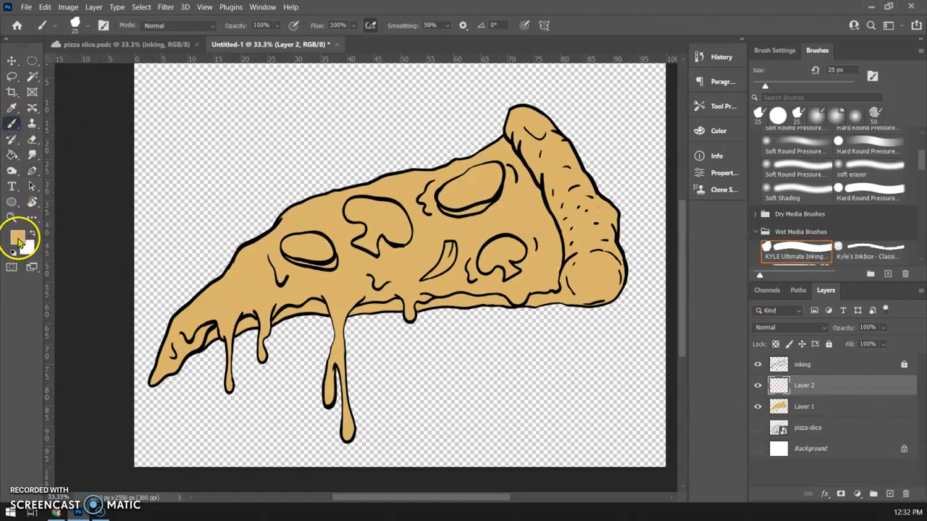
left_click(714, 133)
left_click(614, 255)
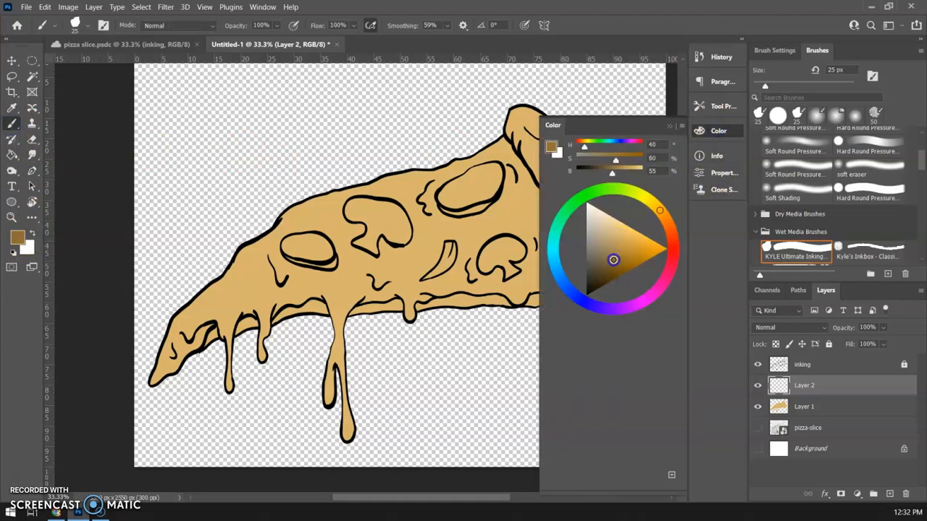
left_click(648, 198)
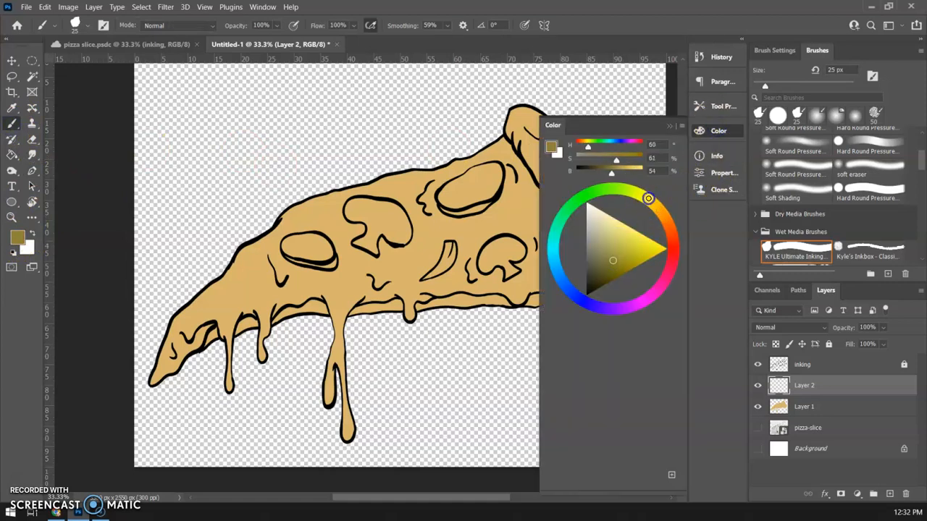
left_click(630, 240)
left_click_drag(655, 194, 650, 197)
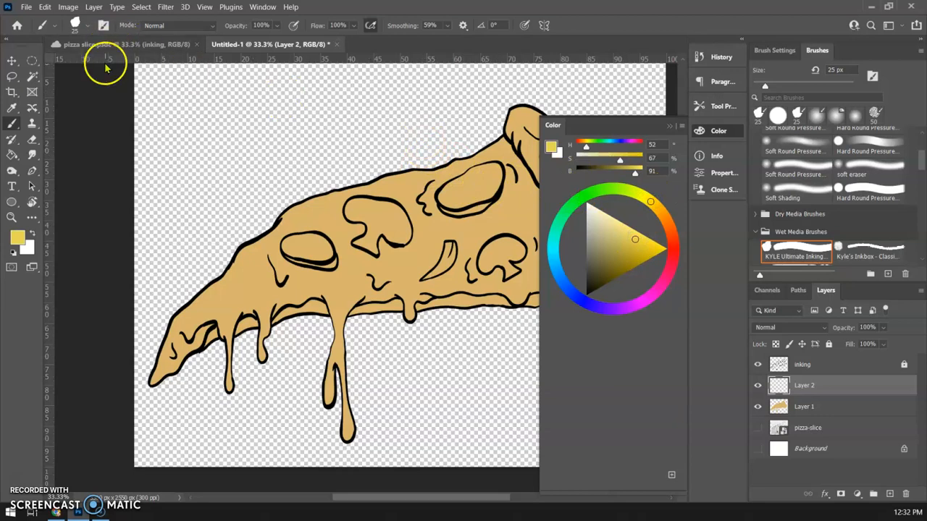
Step: Brush thin diagonal yellow strokes at 25 px across the middle of the slice, running past its outline
mouse_move(323, 162)
left_mouse_down()
mouse_move(459, 297)
mouse_move(523, 387)
left_mouse_up()
left_click_drag(382, 196, 515, 366)
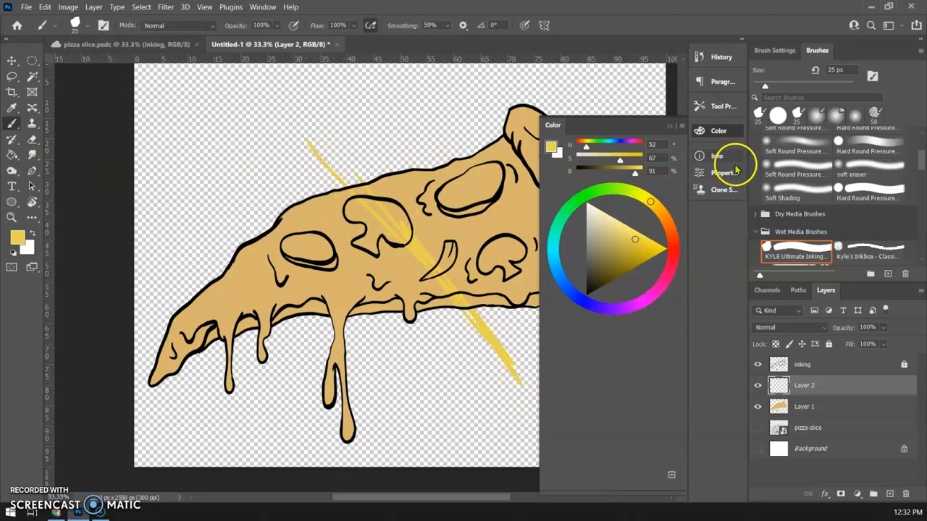
left_click(719, 131)
Step: Enlarge the brush to 600 px and paint a broad yellow zigzag over the slice, spilling past its edges
key("bracketright")
key("bracketright")
key("bracketright")
key("bracketright")
key("bracketright")
key("bracketright")
key("bracketright")
key("bracketright")
key("bracketright")
key("bracketright")
key("bracketright")
key("bracketright")
key("bracketright")
key("bracketright")
key("bracketright")
key("bracketright")
mouse_move(435, 194)
left_mouse_down()
mouse_move(558, 339)
mouse_move(434, 205)
mouse_move(349, 196)
mouse_move(344, 343)
mouse_move(325, 341)
mouse_move(248, 206)
mouse_move(247, 318)
left_mouse_up()
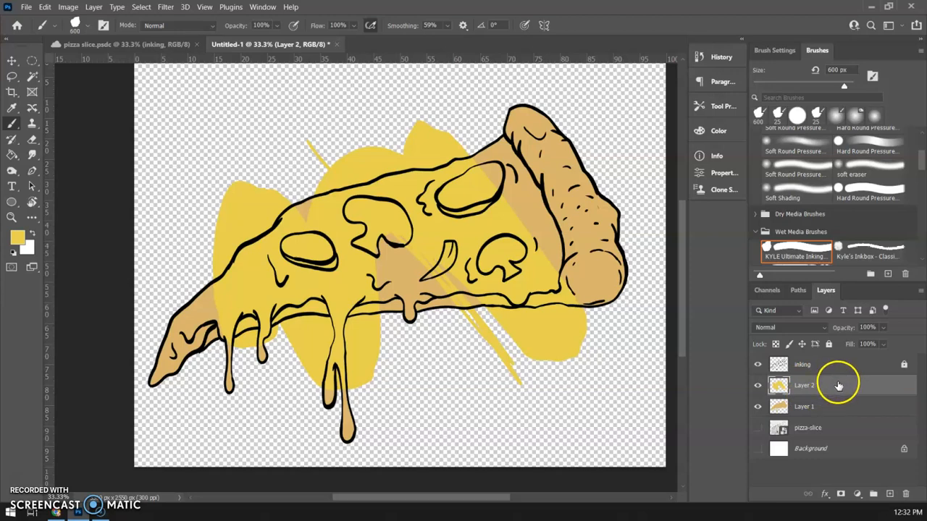
double_click(837, 384)
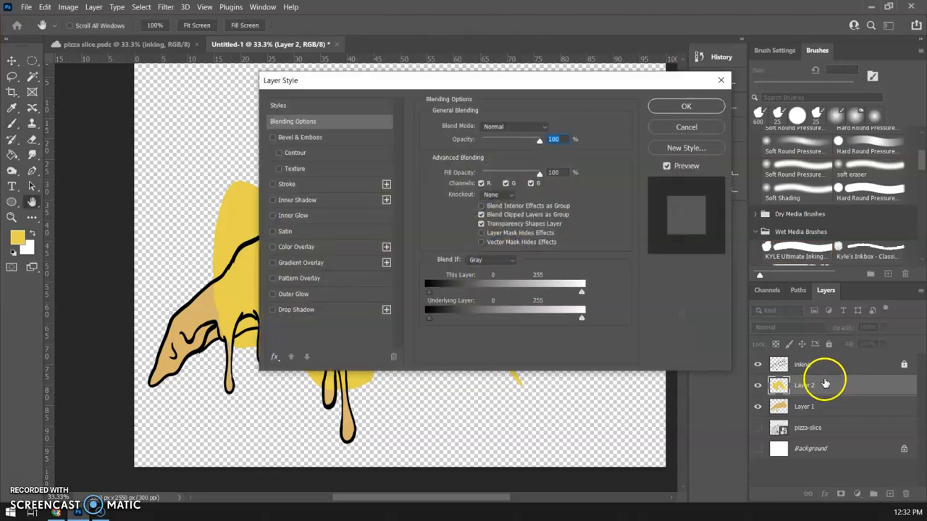
left_click(707, 128)
left_click(774, 255)
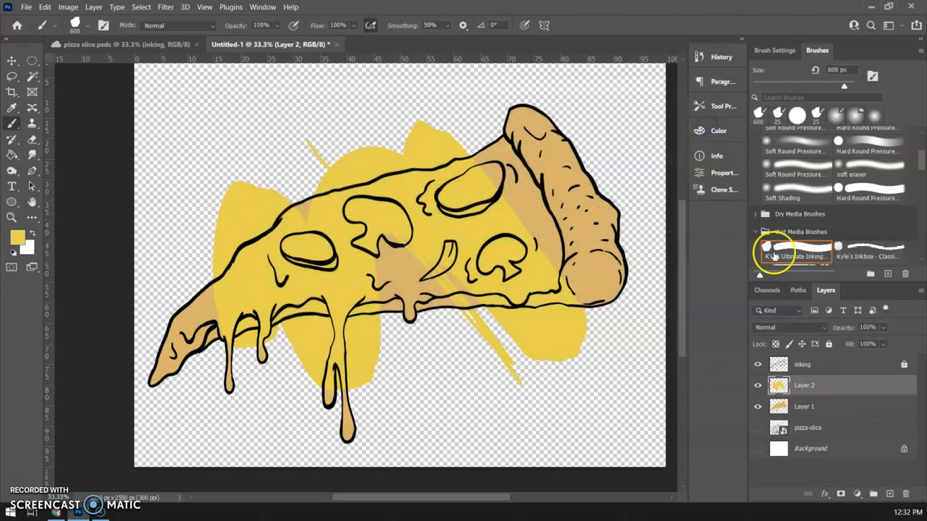
Step: Clip the yellow layer to the tan base layer and paint the rest of the slice yellow, including crust, tip and drips
right_click(827, 384)
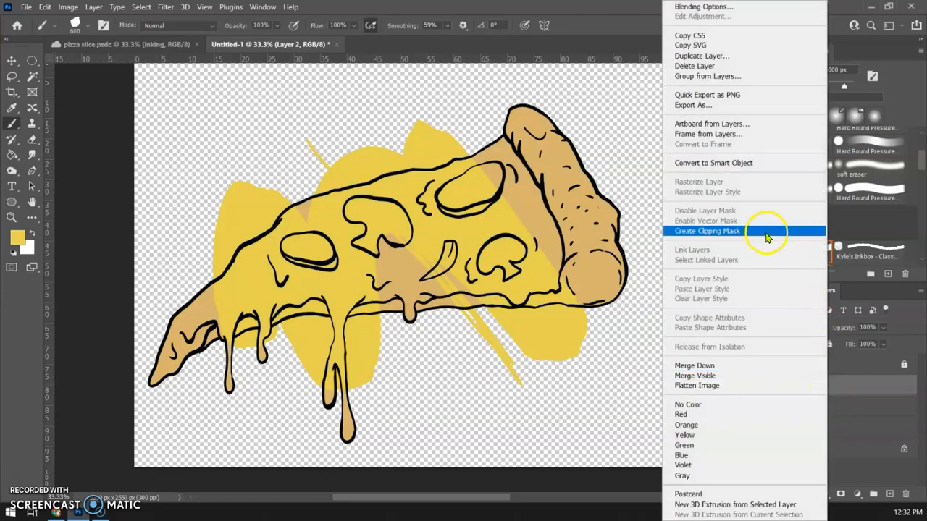
left_click(770, 233)
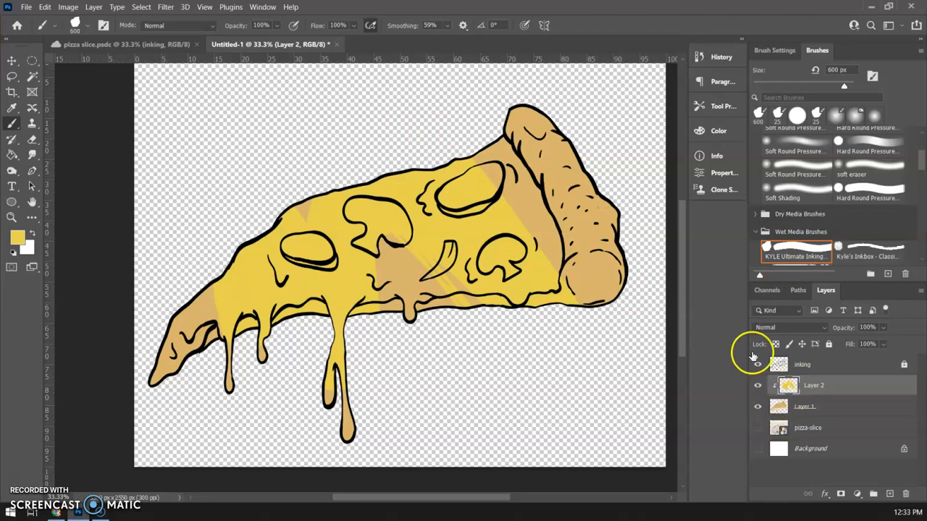
mouse_move(471, 149)
left_mouse_down()
mouse_move(541, 230)
mouse_move(521, 127)
mouse_move(565, 204)
mouse_move(517, 122)
mouse_move(600, 214)
mouse_move(615, 308)
mouse_move(621, 264)
mouse_move(525, 295)
mouse_move(380, 313)
mouse_move(343, 239)
left_mouse_up()
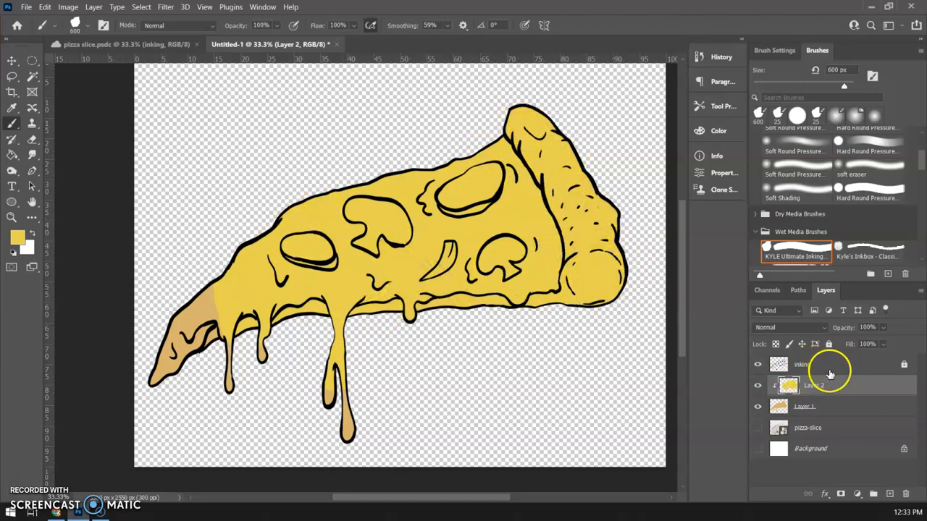
mouse_move(329, 273)
left_mouse_down()
mouse_move(207, 344)
mouse_move(182, 378)
mouse_move(255, 313)
left_mouse_up()
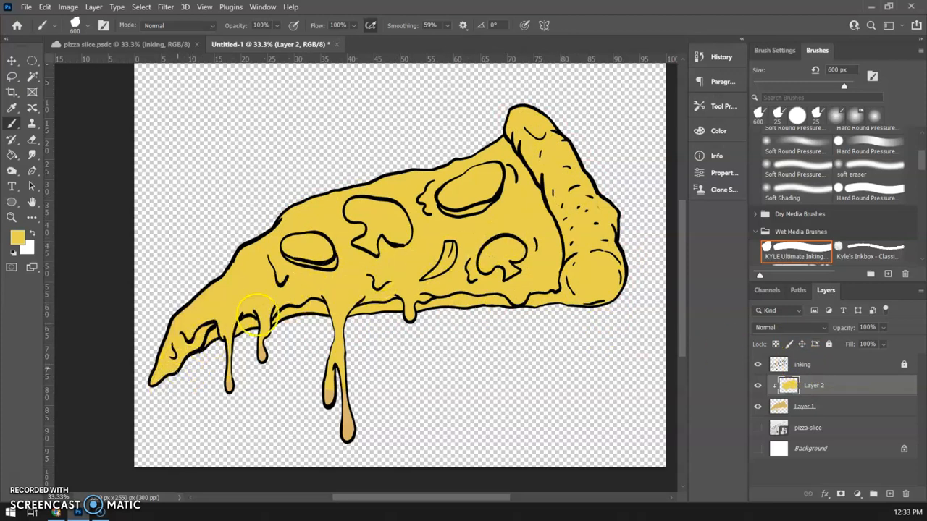
left_click_drag(346, 346, 329, 343)
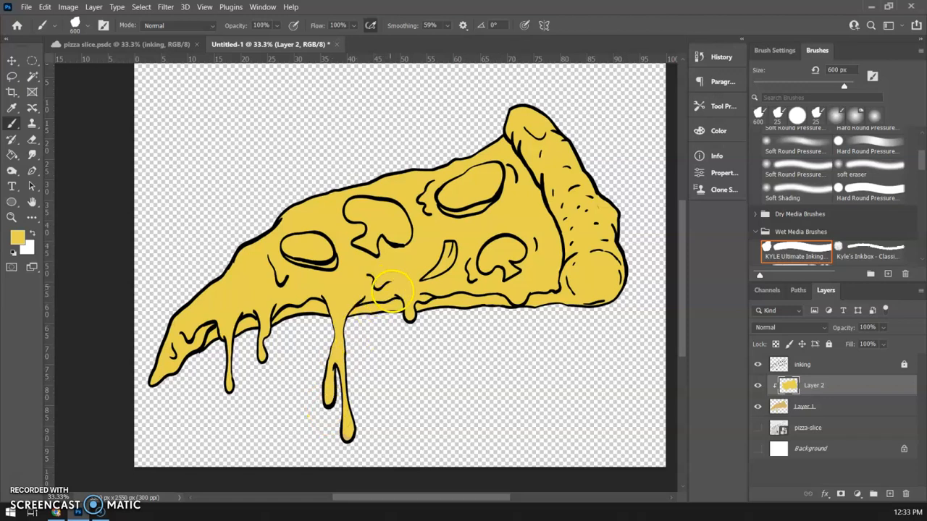
left_click_drag(457, 286, 412, 318)
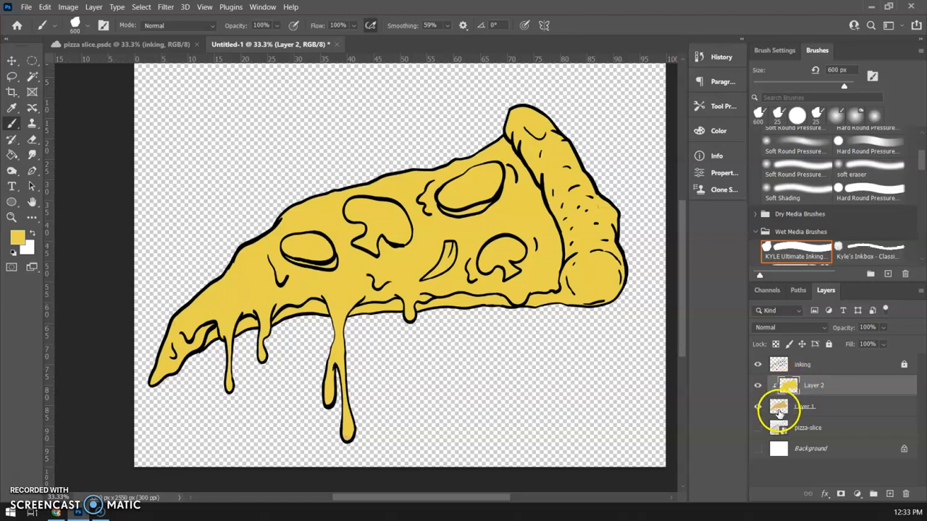
Step: Review the layer stack by toggling both color layers, the pizza-slice sketch, the inking and the Background, ending with only inking over white
left_click(758, 386)
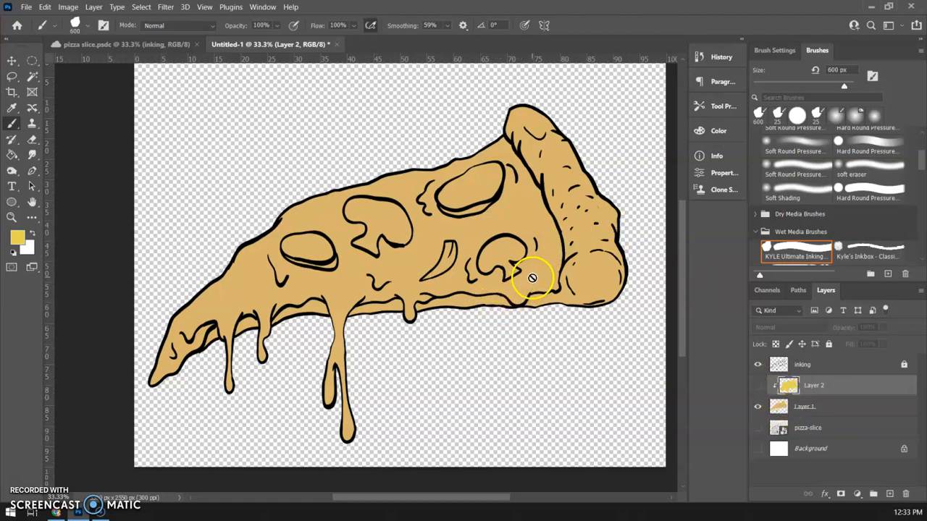
left_click(758, 387)
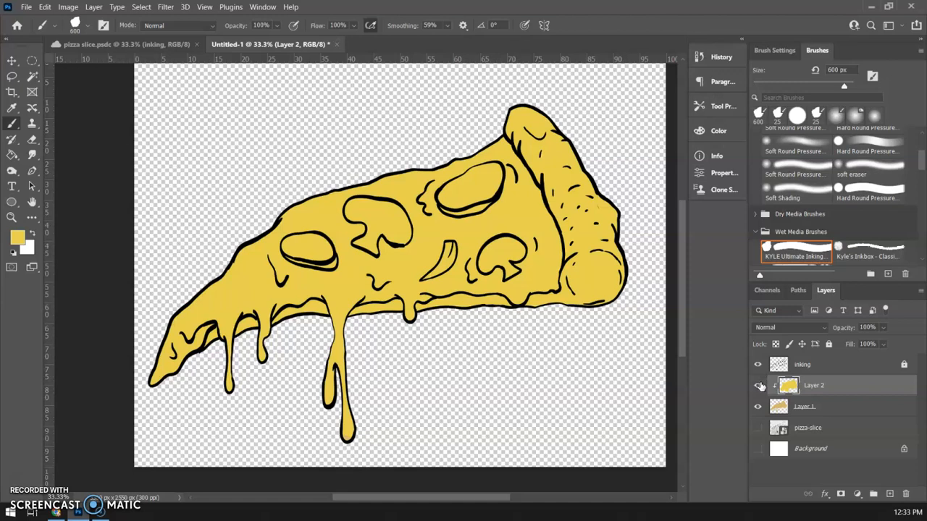
left_click(757, 386)
left_click(759, 406)
left_click(757, 428)
left_click(758, 365)
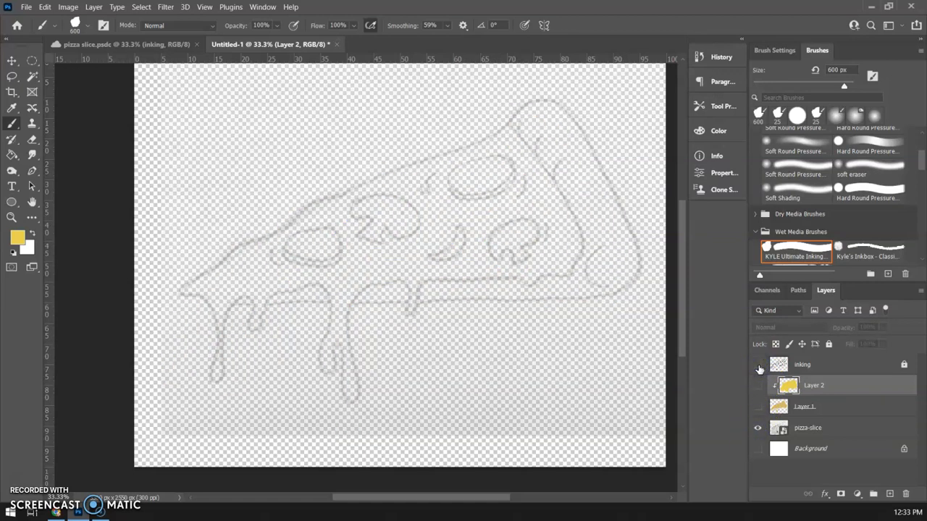
left_click(758, 448)
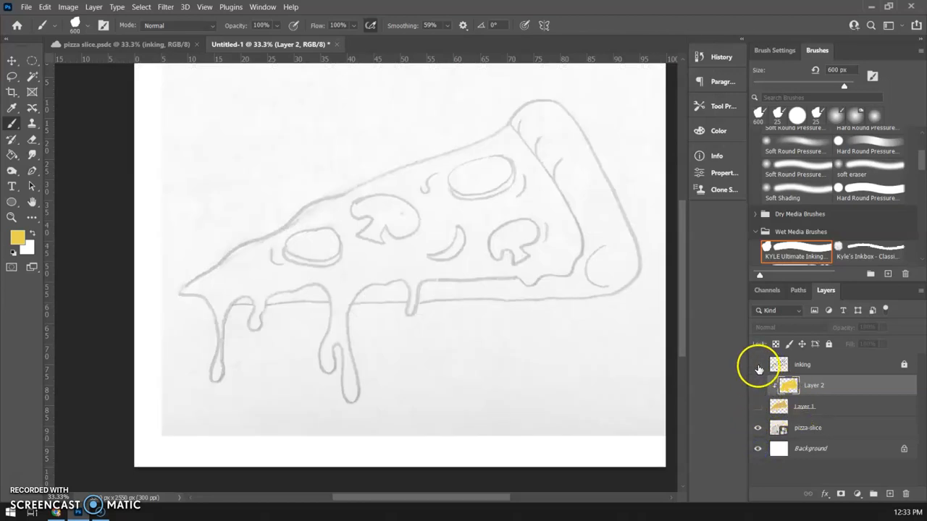
left_click(758, 365)
left_click(811, 364)
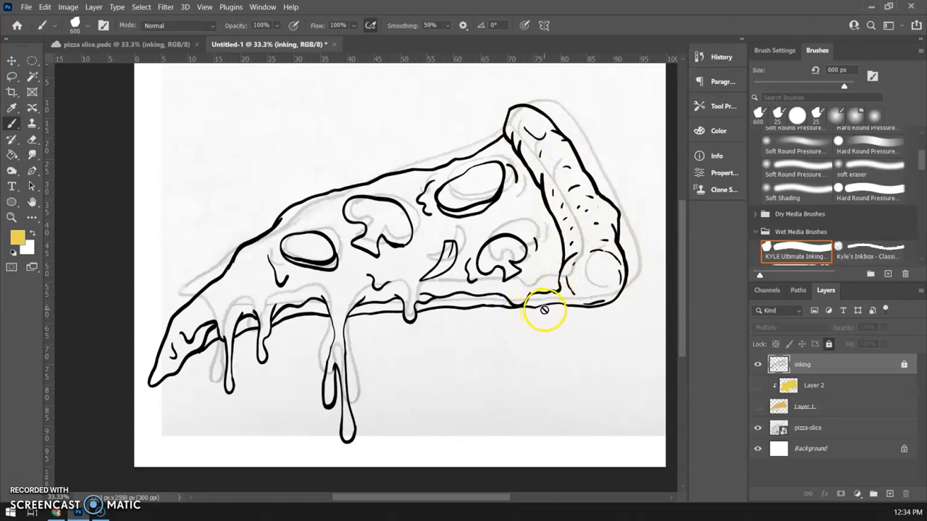
left_click(759, 429)
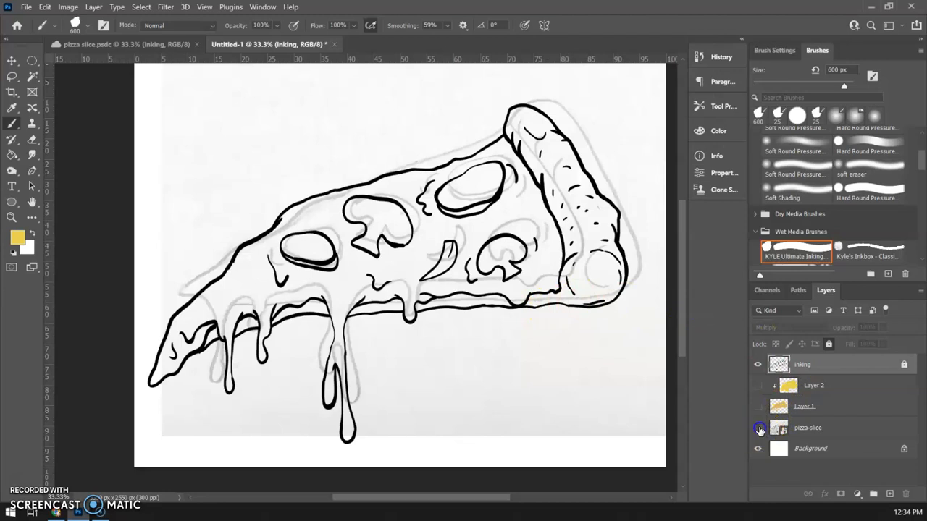
left_click(33, 77)
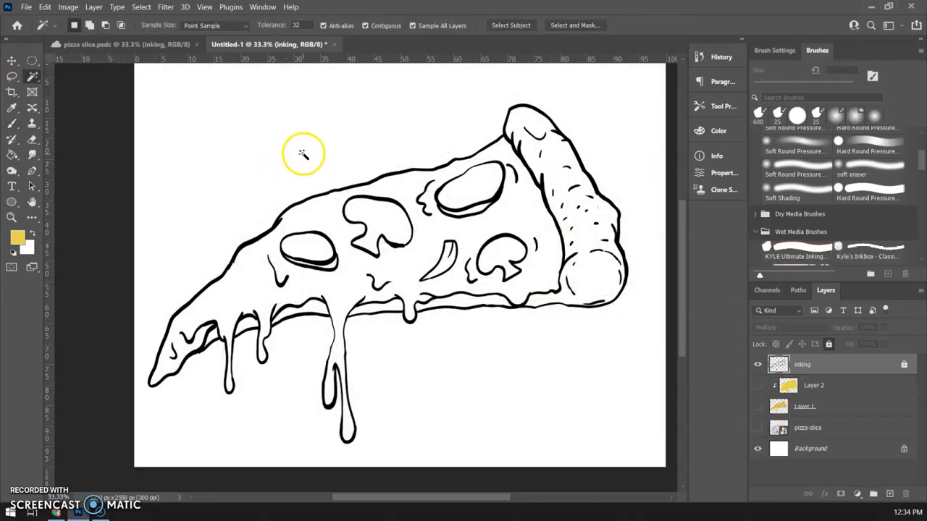
left_click(142, 8)
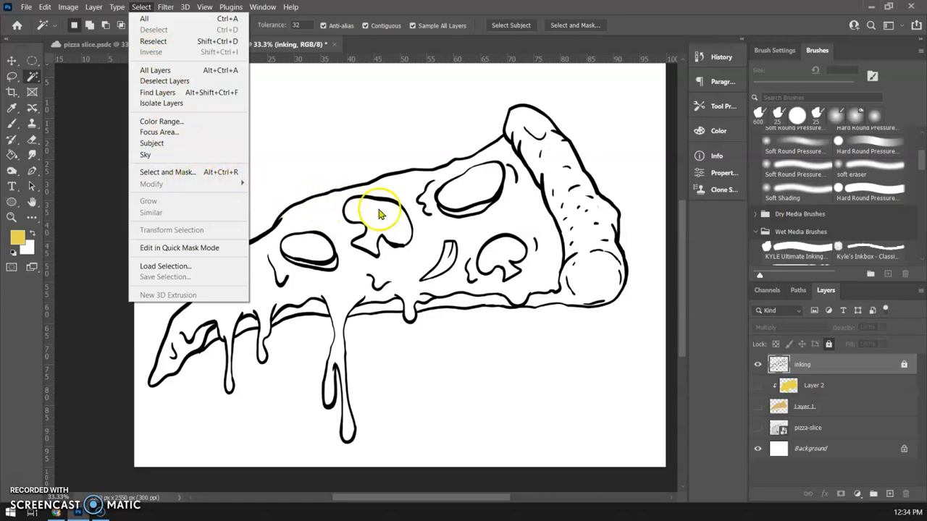
left_click(839, 408)
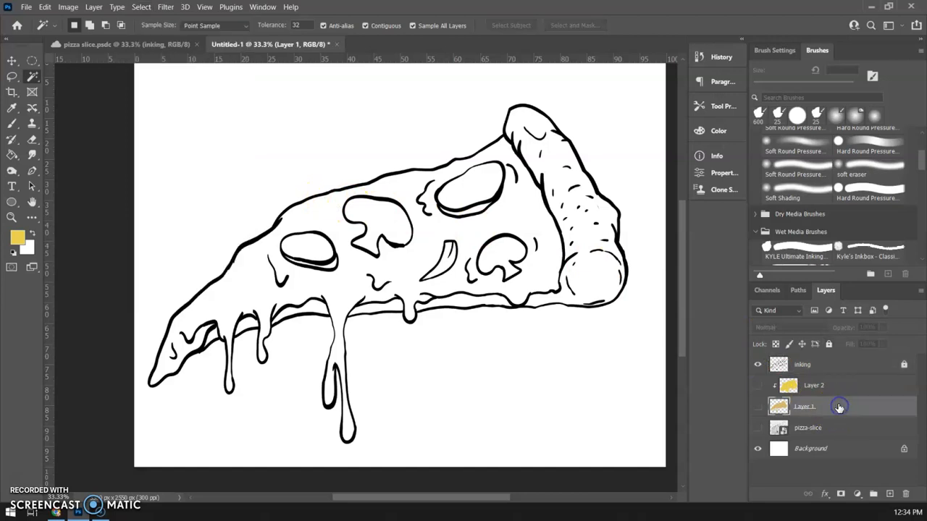